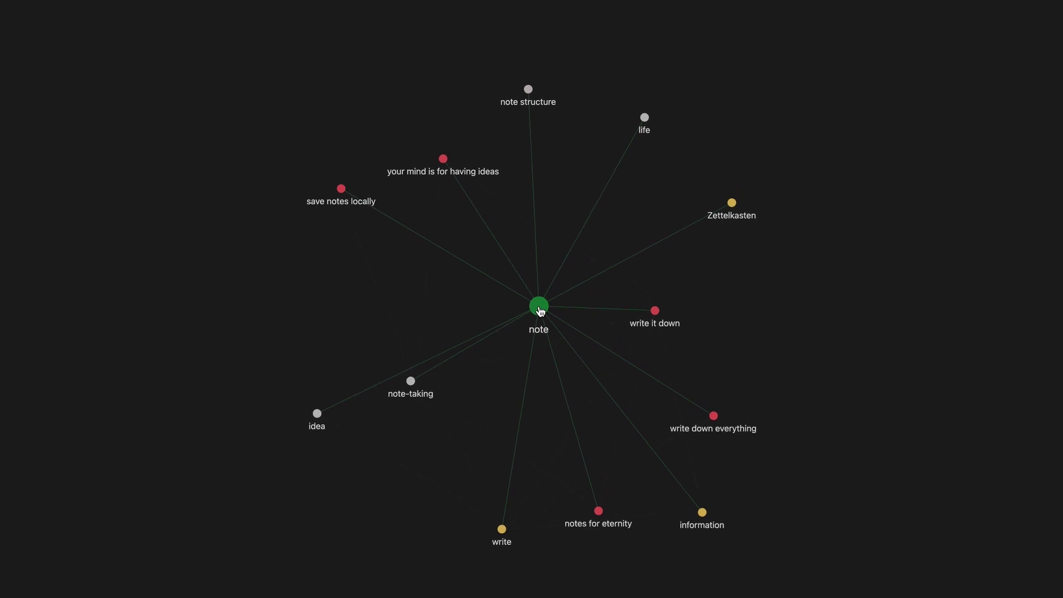
Drag the 'write' node in Graph view to highlight the notes linked to it
left_click_drag(485, 528, 513, 387)
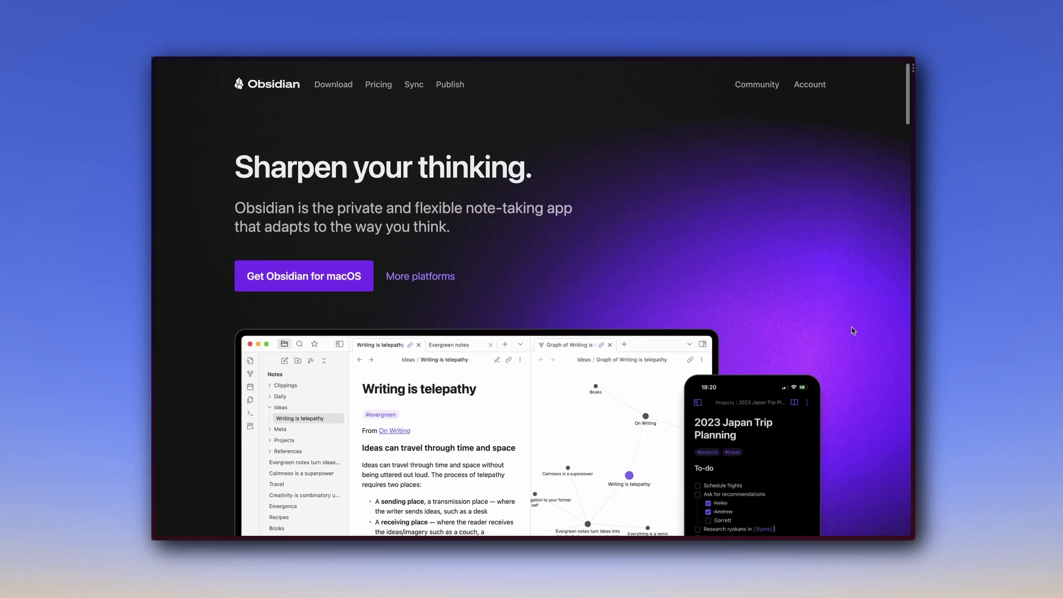
Scroll the obsidian.md homepage to the 'Your thoughts are yours' local-storage section
scroll(852, 330, "down", 5)
scroll(853, 330, "down", 3)
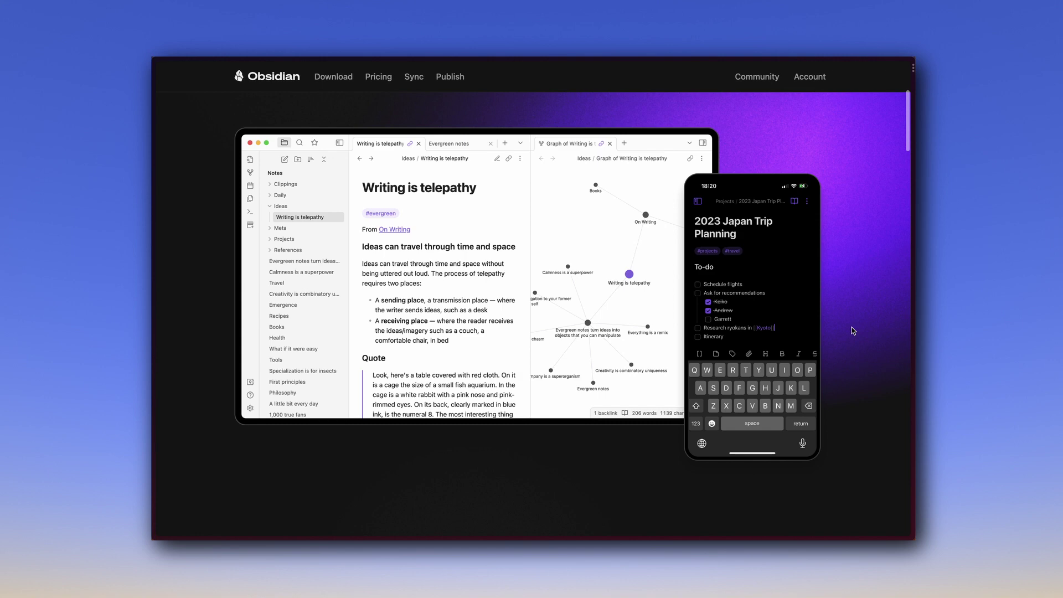
scroll(853, 331, "down", 10)
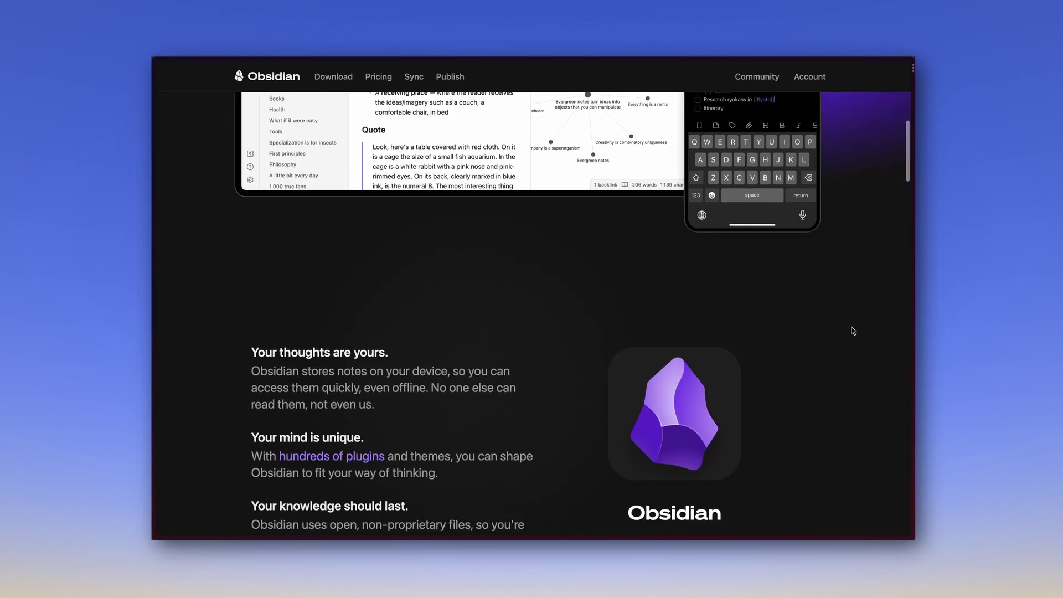
scroll(853, 331, "up", 1)
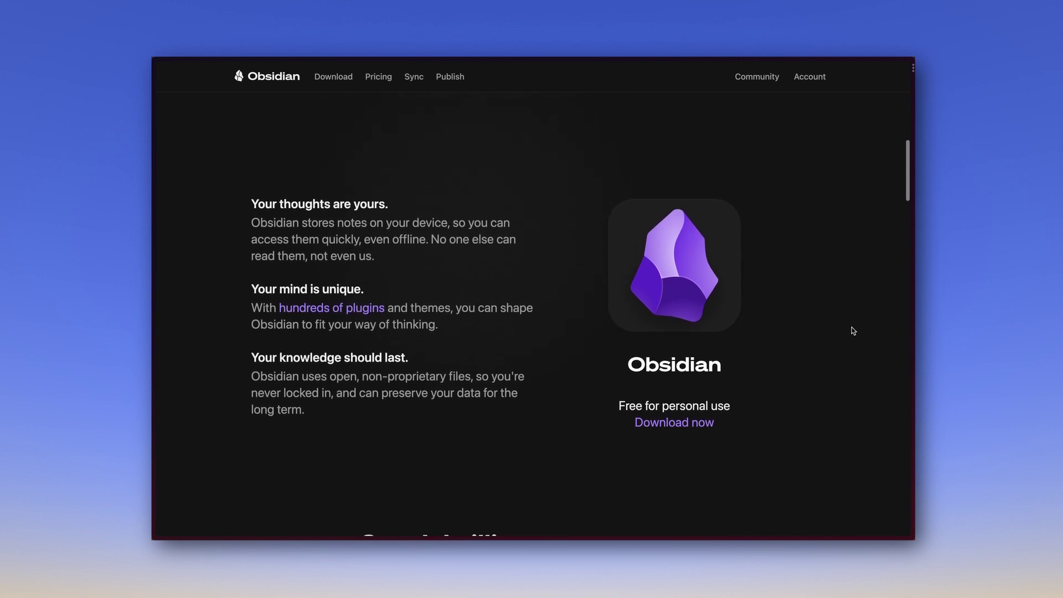
scroll(853, 330, "up", 1)
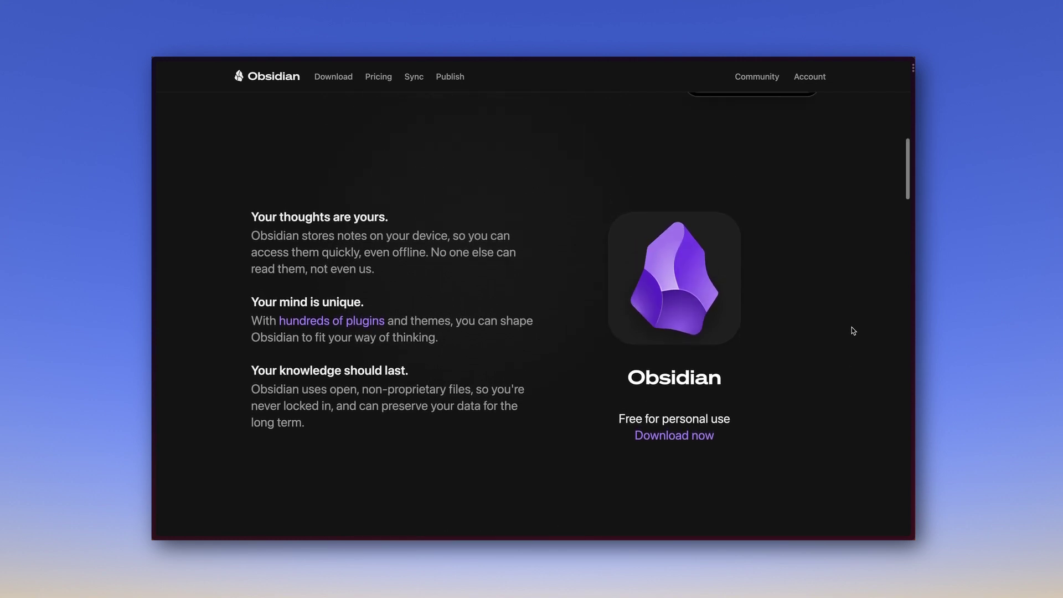
scroll(853, 330, "down", 1)
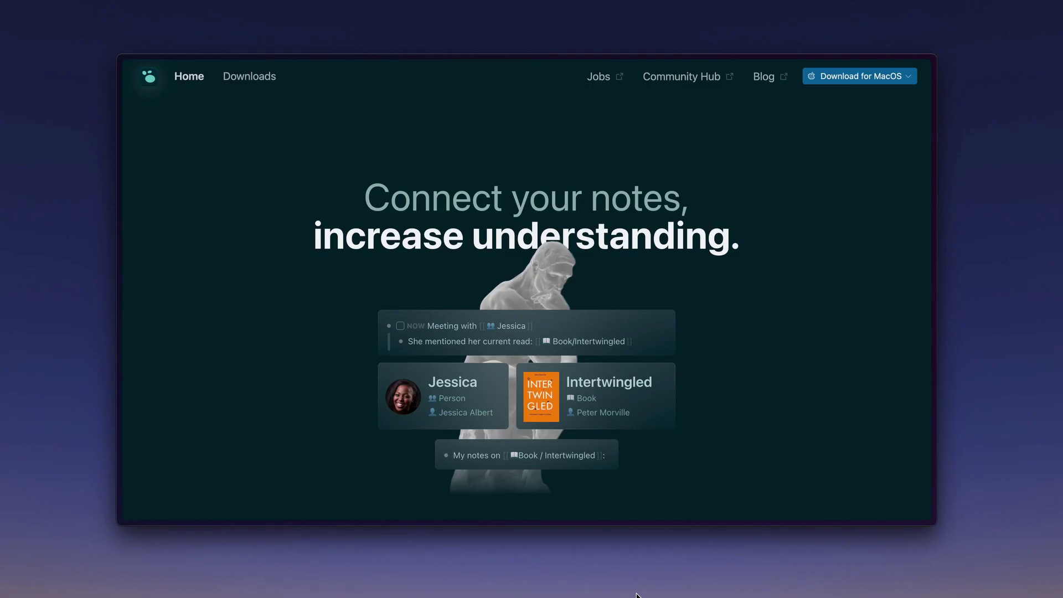
Scroll the Logseq homepage to the Students/Academics cards and the Review notes, Memorize facts and Outline essays features
scroll(845, 361, "down", 5)
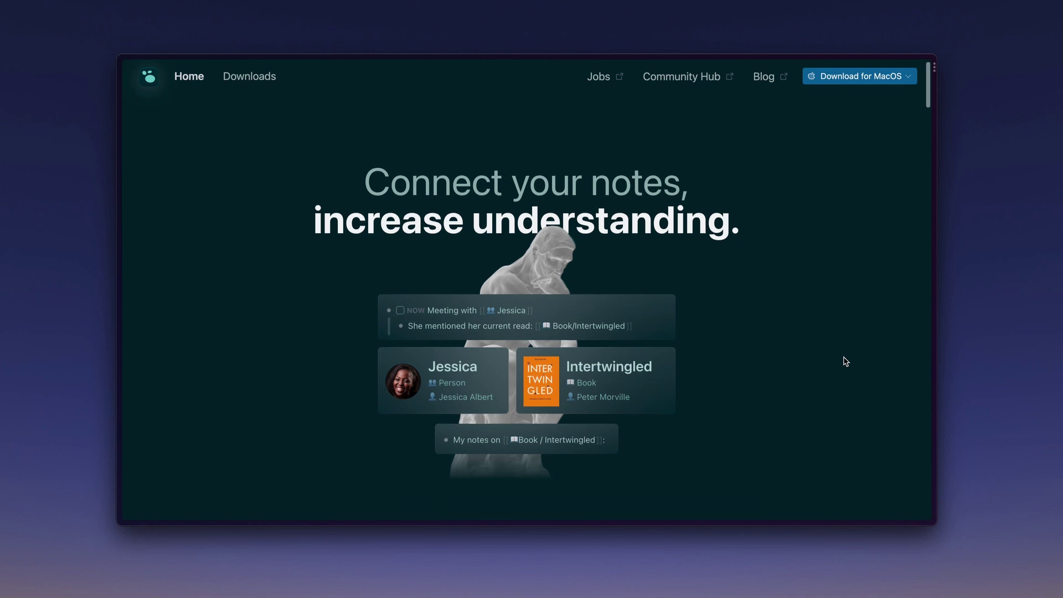
scroll(846, 361, "down", 8)
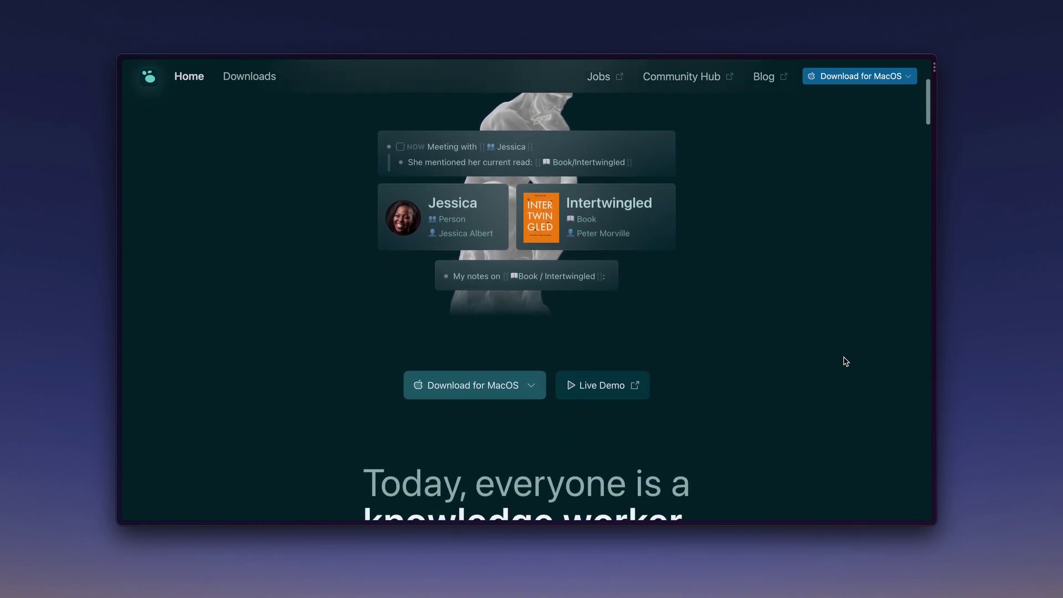
scroll(846, 361, "down", 7)
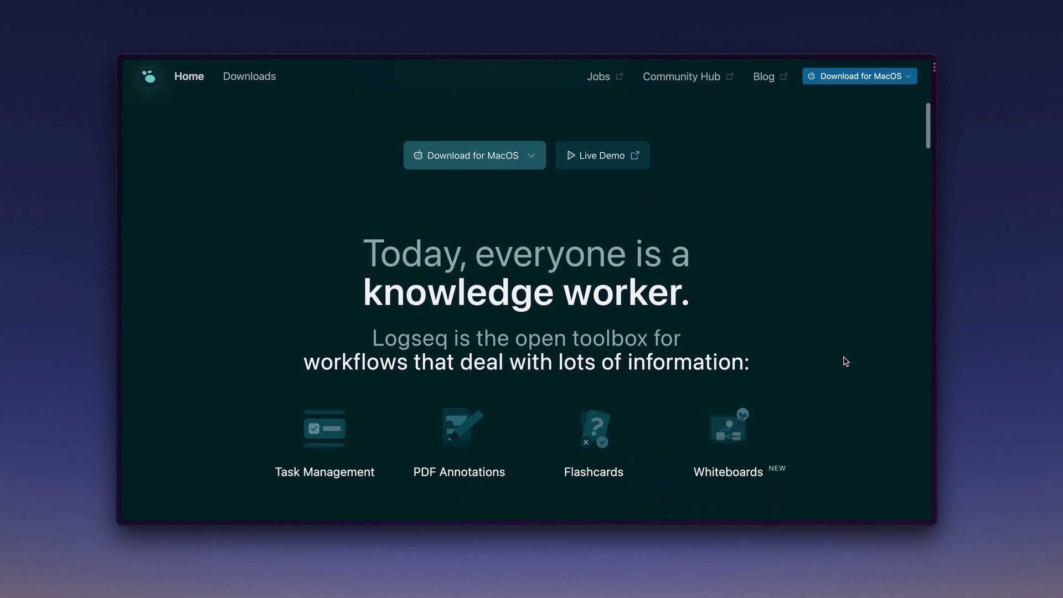
scroll(845, 361, "down", 4)
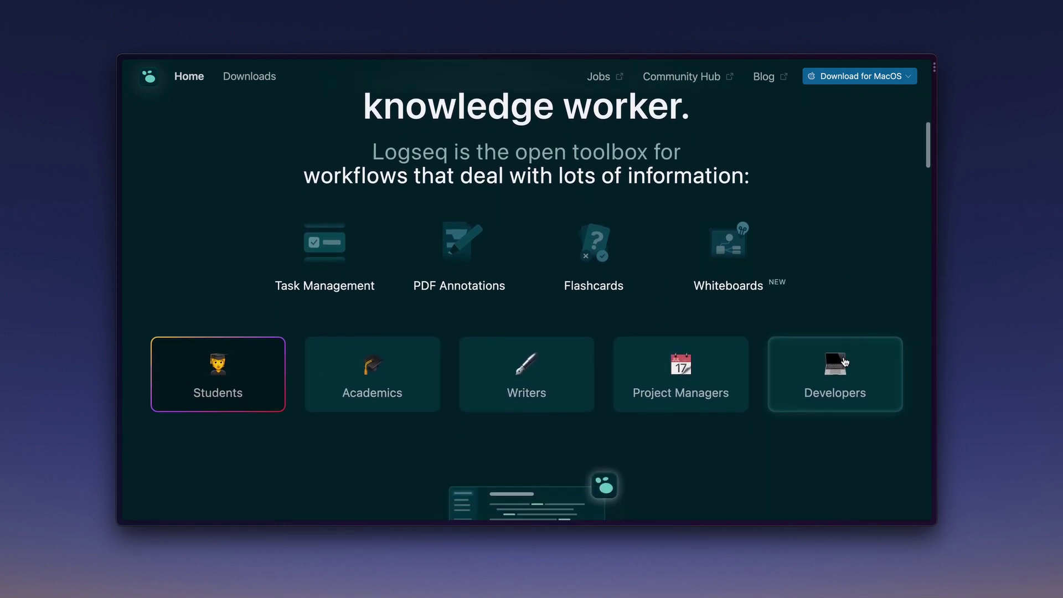
scroll(846, 360, "down", 4)
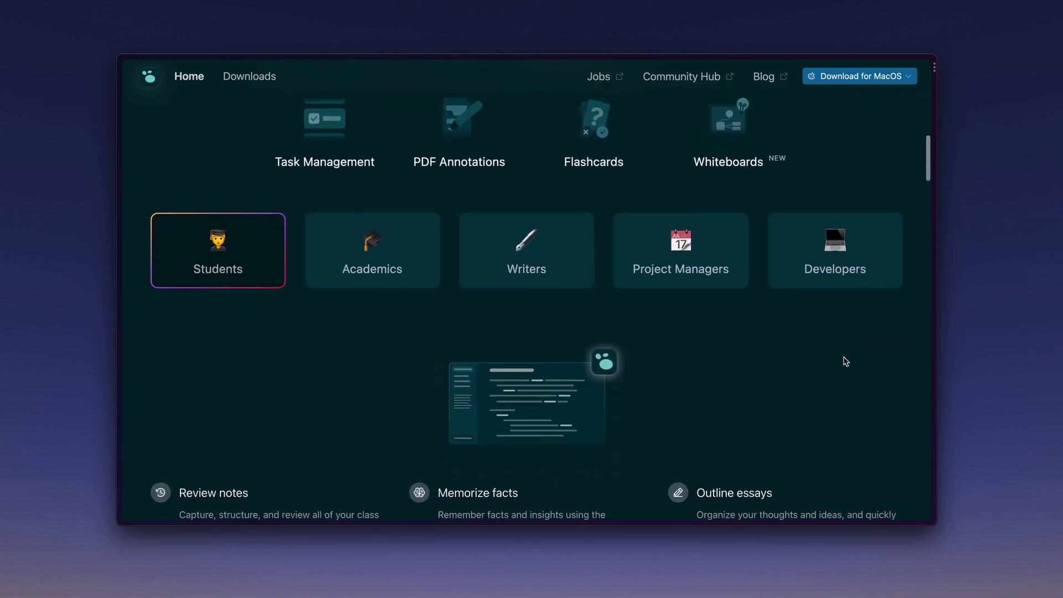
scroll(845, 361, "down", 1)
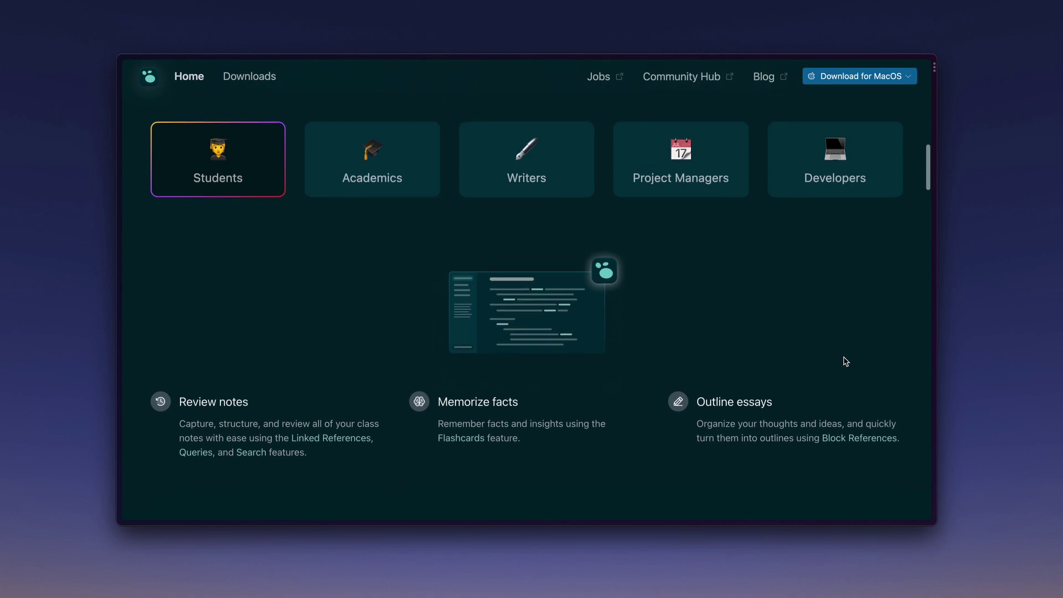
scroll(845, 361, "up", 1)
scroll(643, 288, "up", 5)
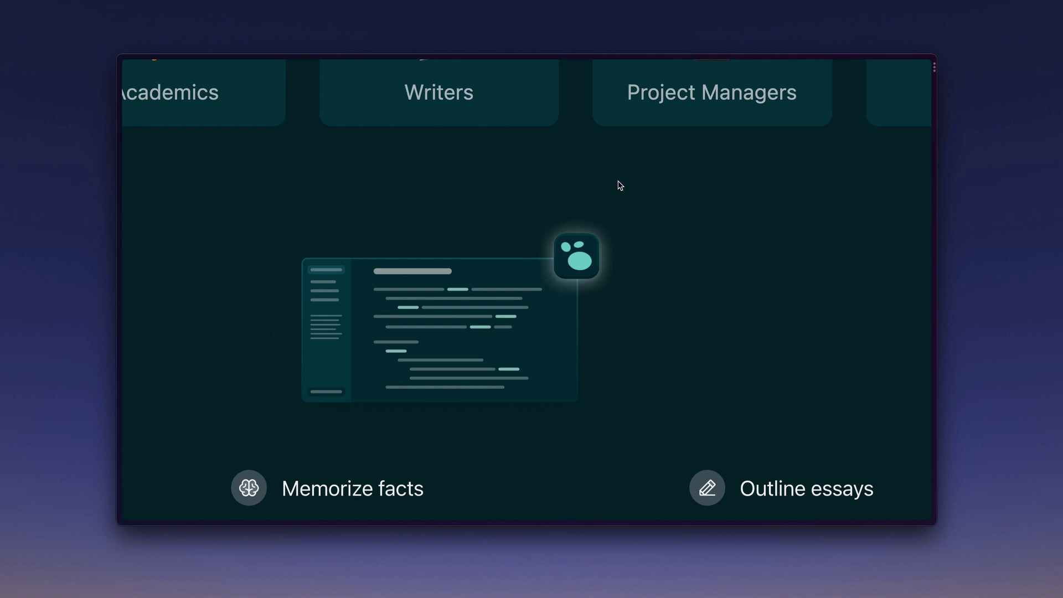
scroll(620, 185, "down", 5)
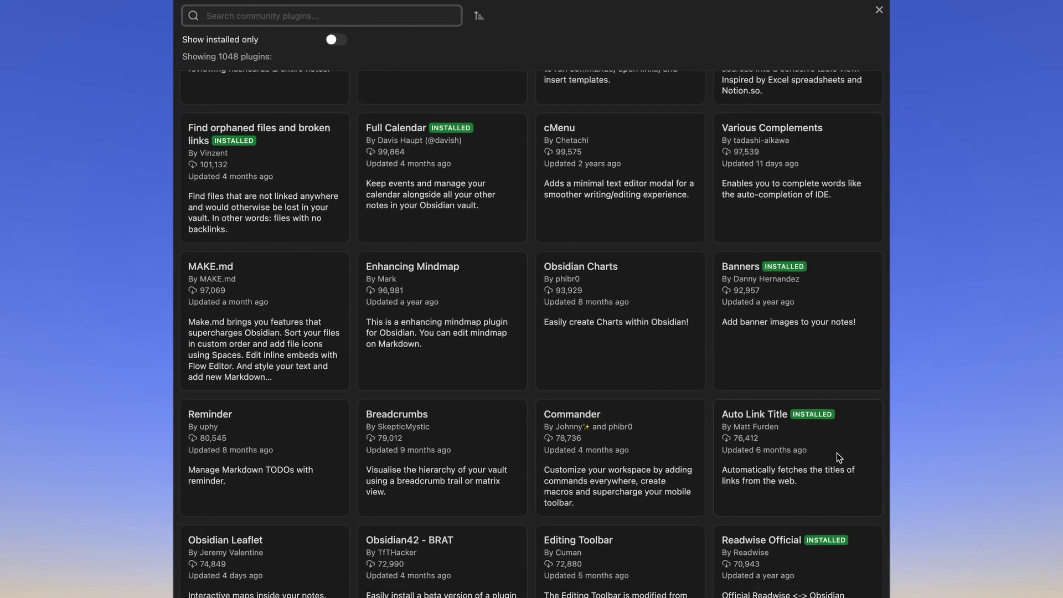
Scroll the list of 1048 community plugins down to the less-downloaded entries
scroll(837, 456, "down", 15)
scroll(837, 456, "down", 18)
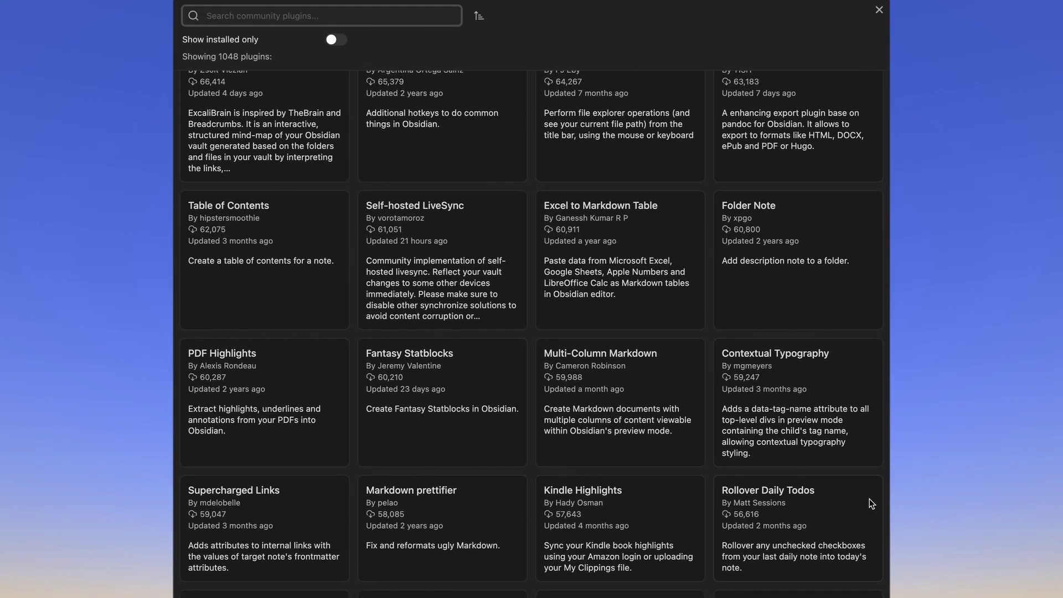
scroll(872, 504, "down", 15)
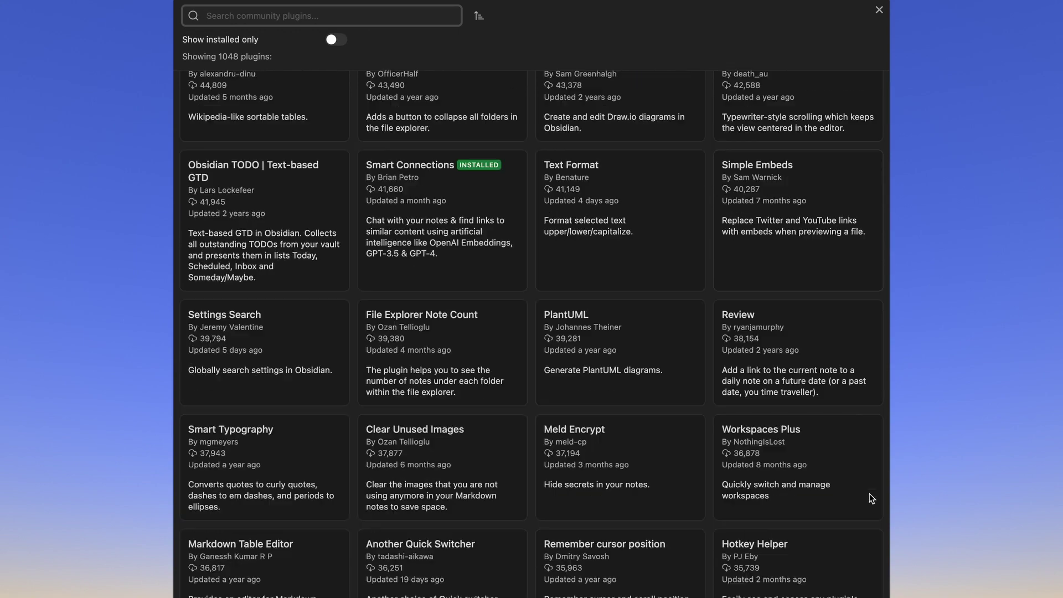
scroll(872, 498, "down", 15)
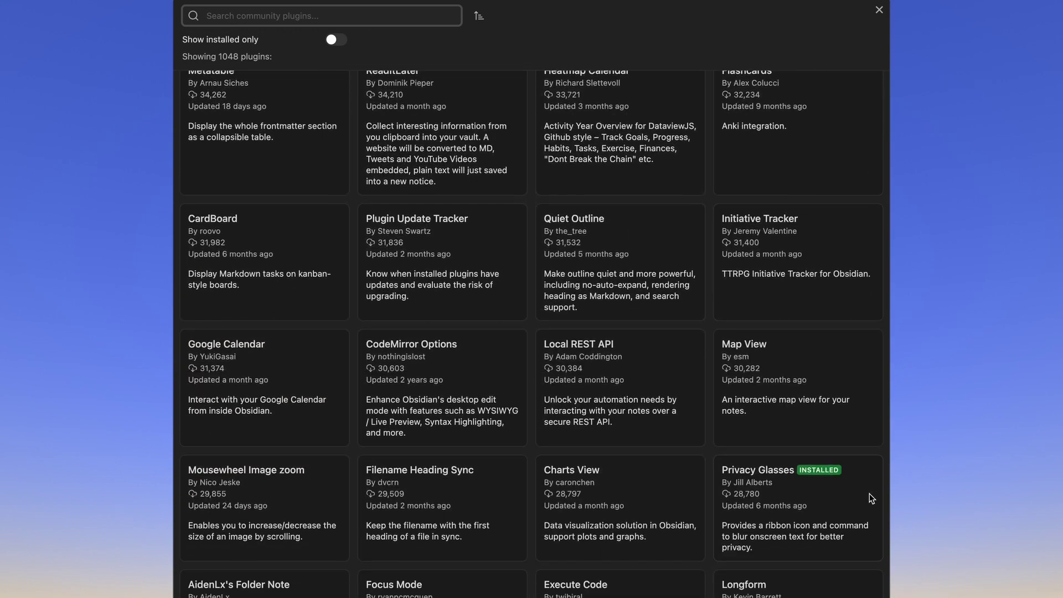
scroll(872, 498, "down", 15)
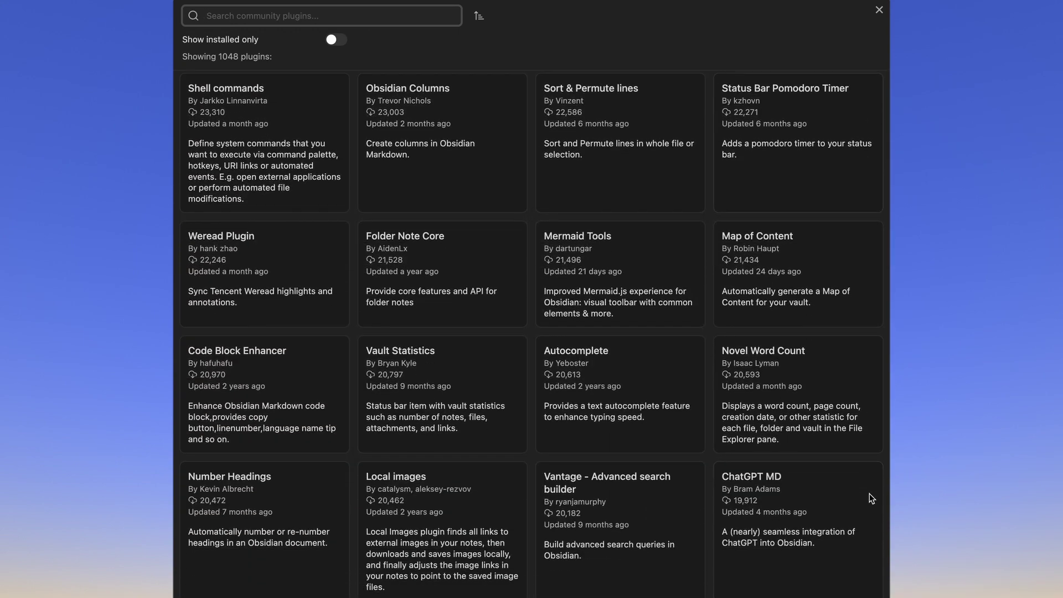
scroll(872, 499, "down", 10)
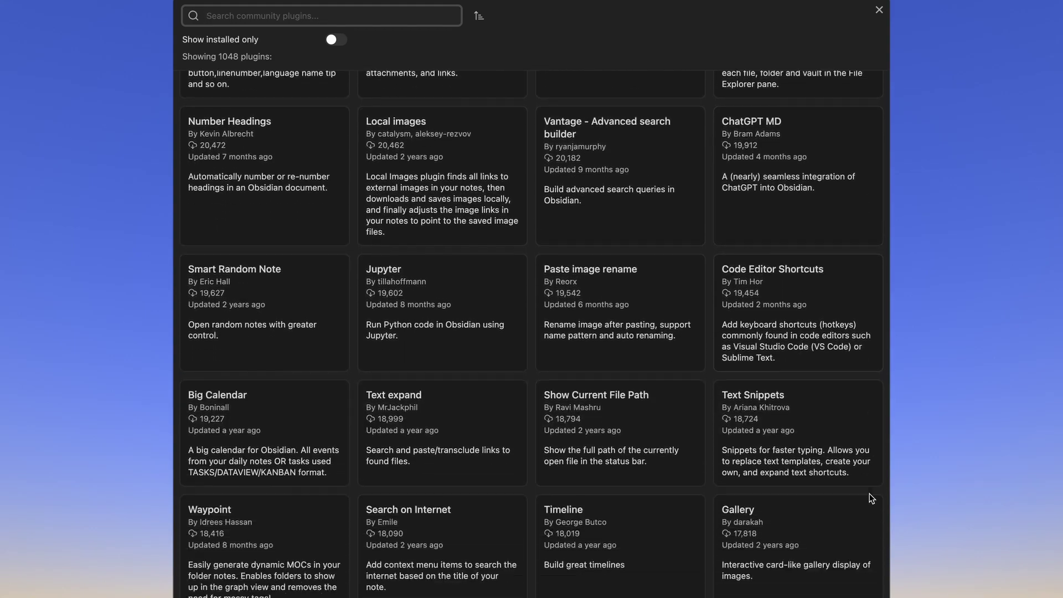
scroll(872, 498, "down", 20)
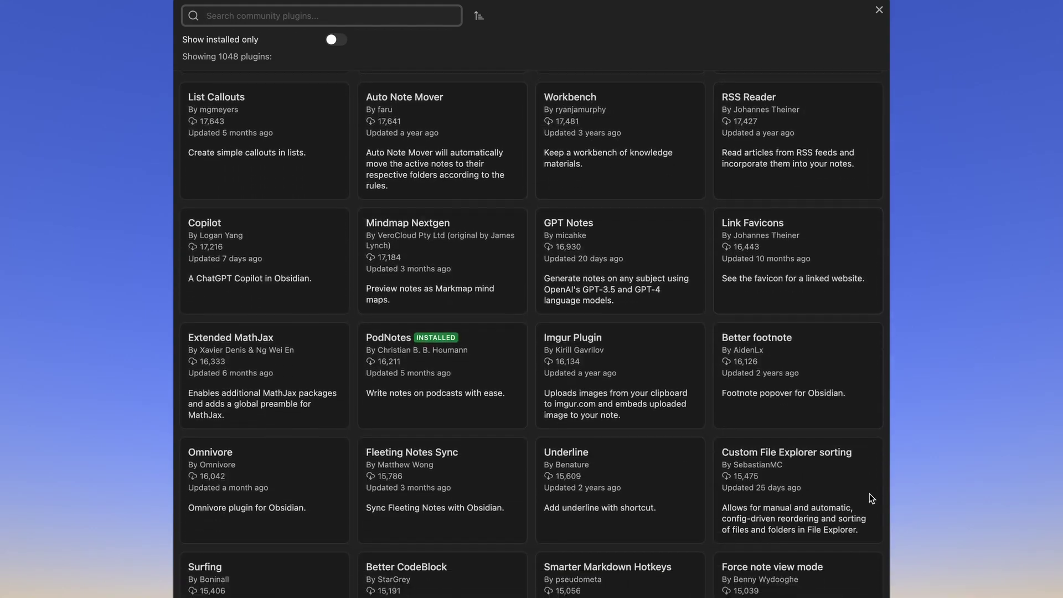
scroll(872, 498, "down", 20)
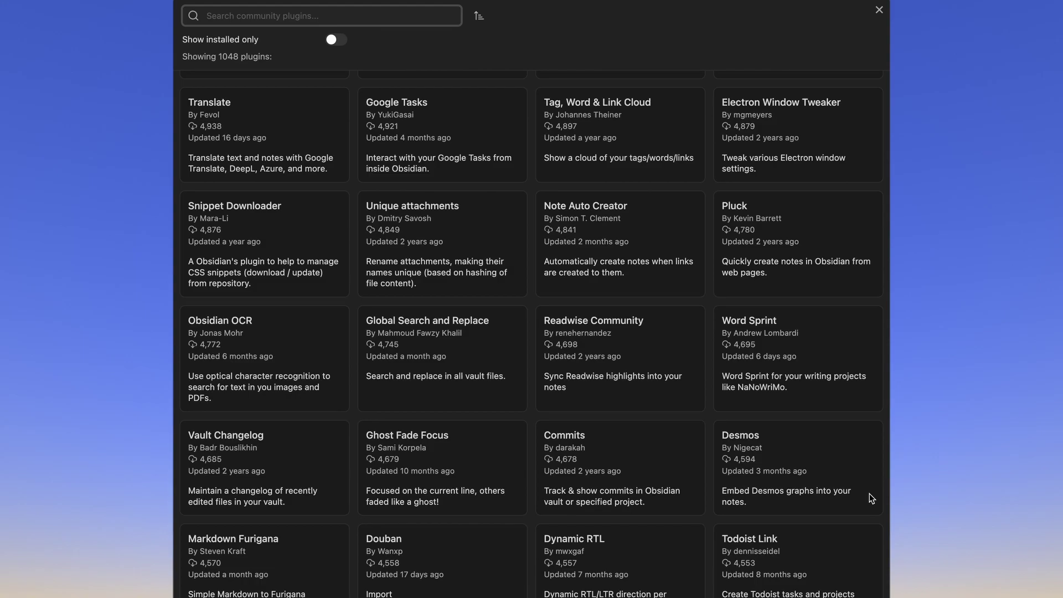
scroll(872, 498, "down", 6)
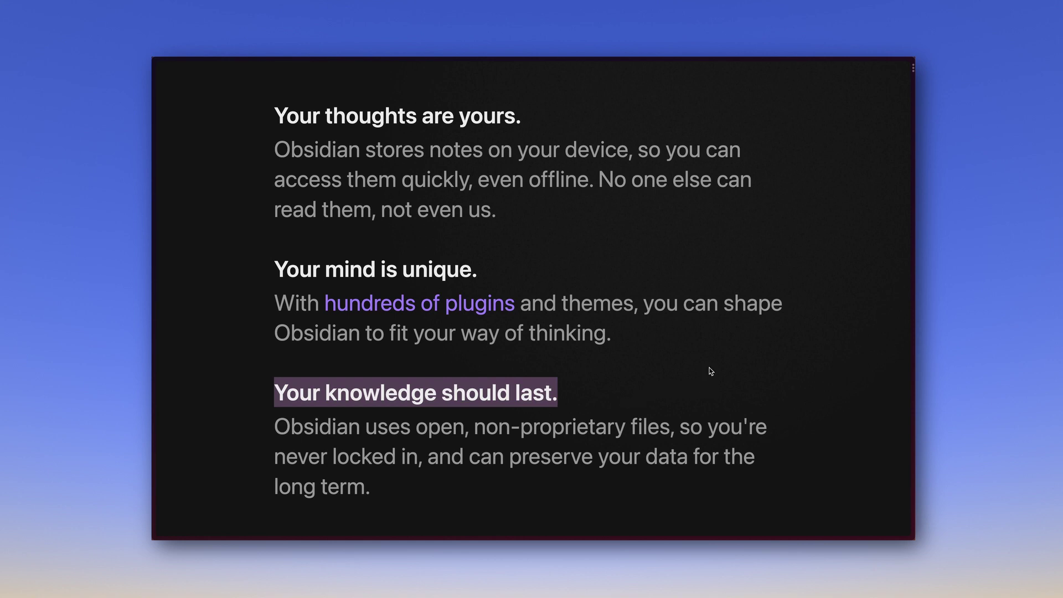
Deselect the heading text and reset the page zoom to normal size with Ctrl+0
left_click(711, 371)
key("ctrl+0")
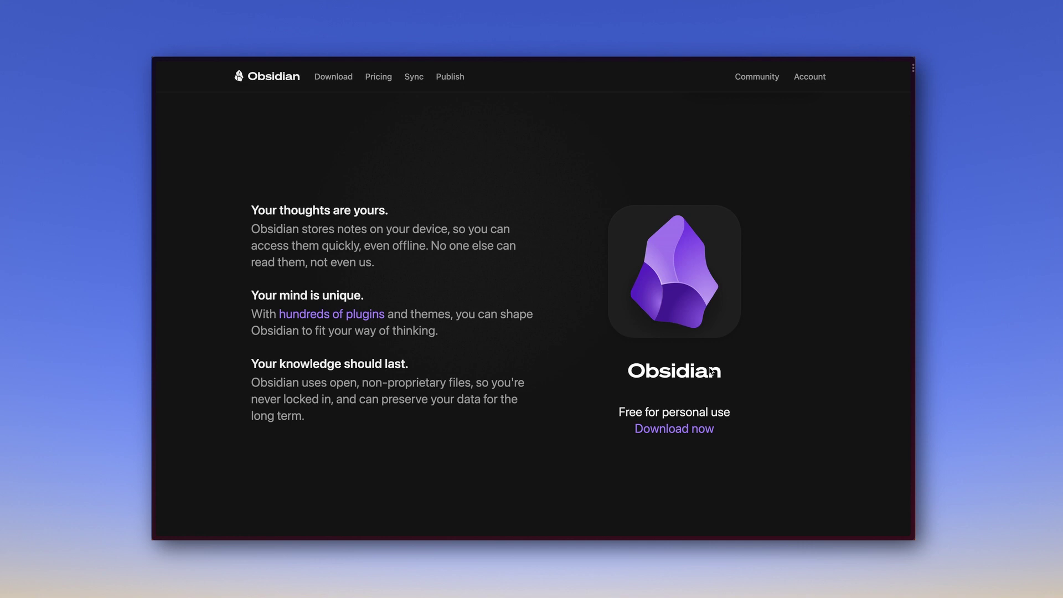
Scroll past the Links and Graph cards until the Canvas and Plugins cards are visible
scroll(812, 470, "down", 5)
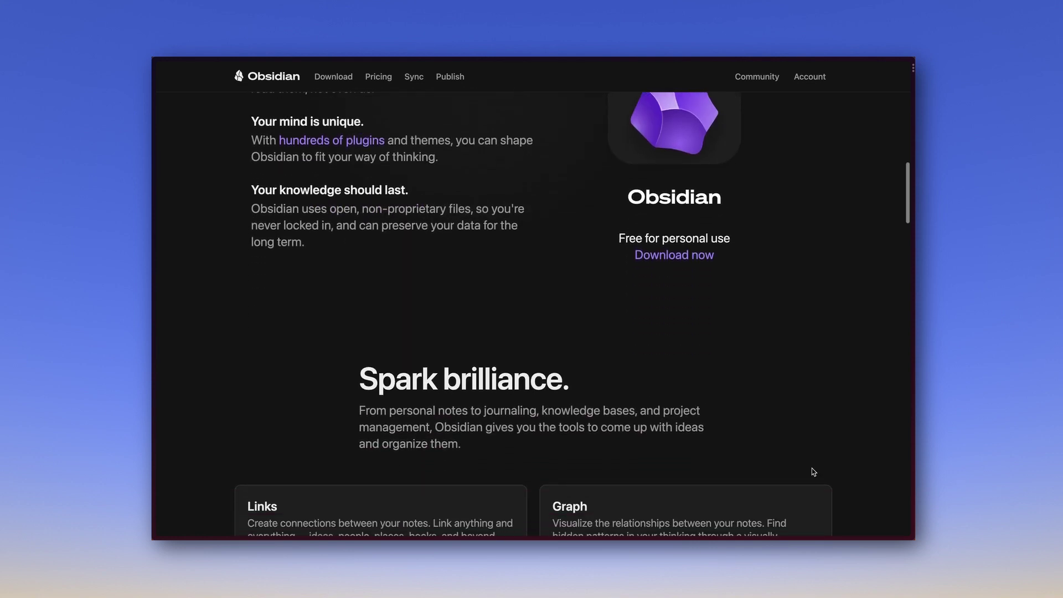
scroll(811, 472, "down", 3)
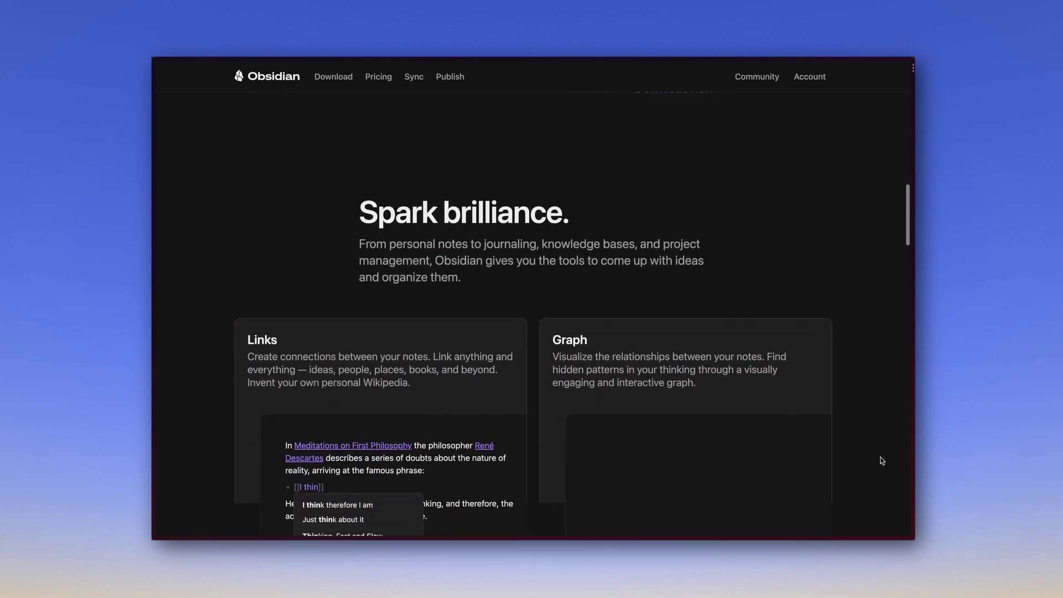
scroll(884, 469, "down", 2)
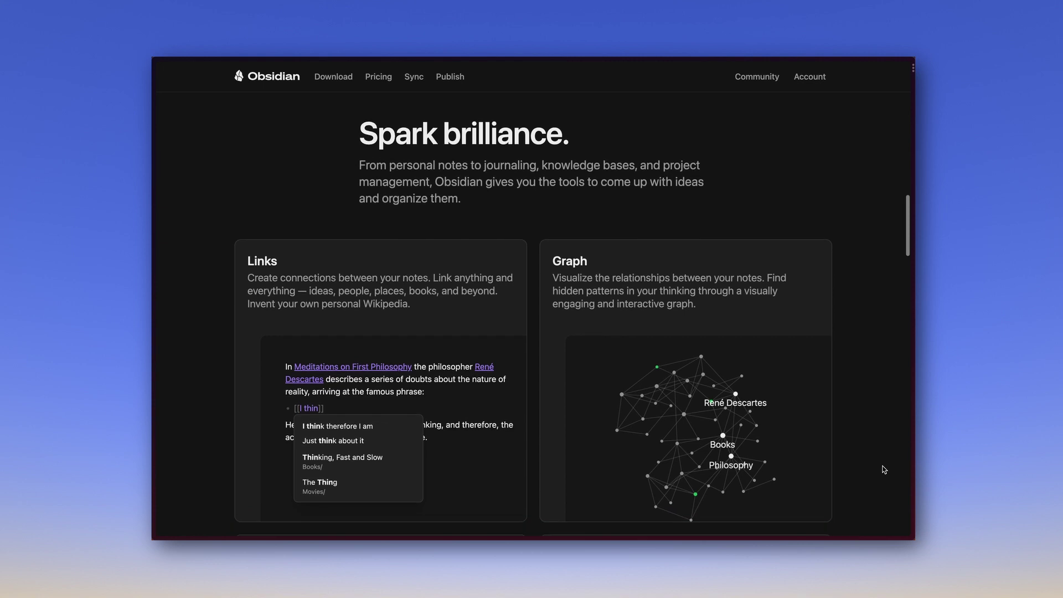
scroll(884, 470, "down", 2)
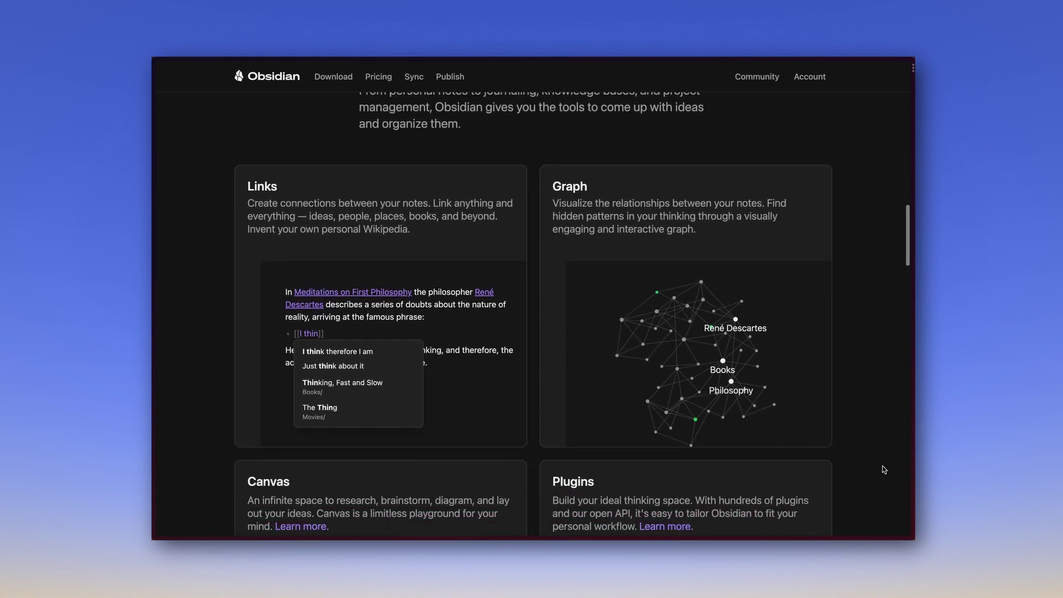
scroll(884, 469, "down", 2)
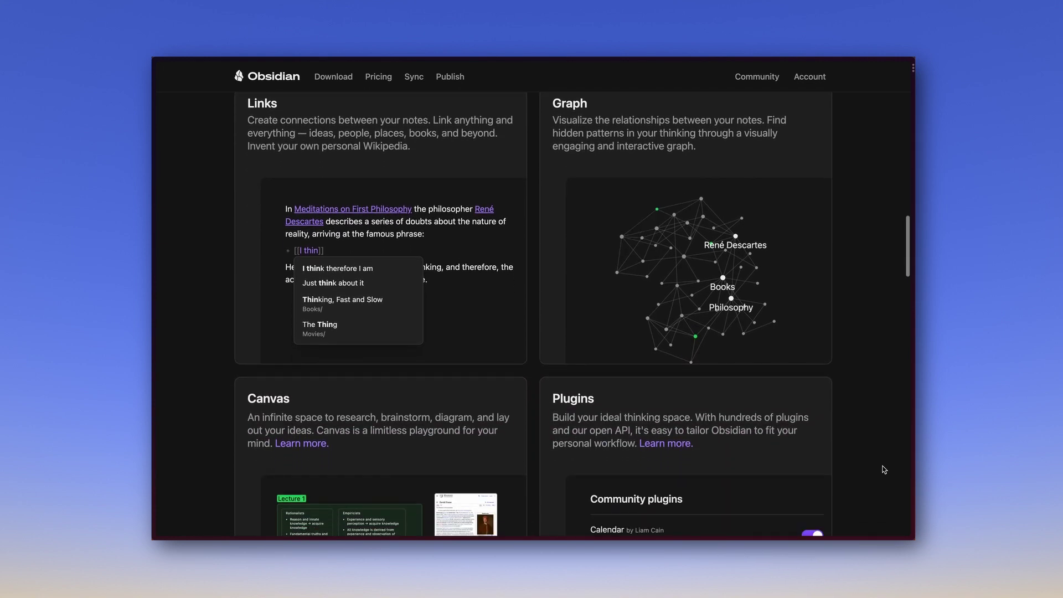
scroll(884, 470, "down", 3)
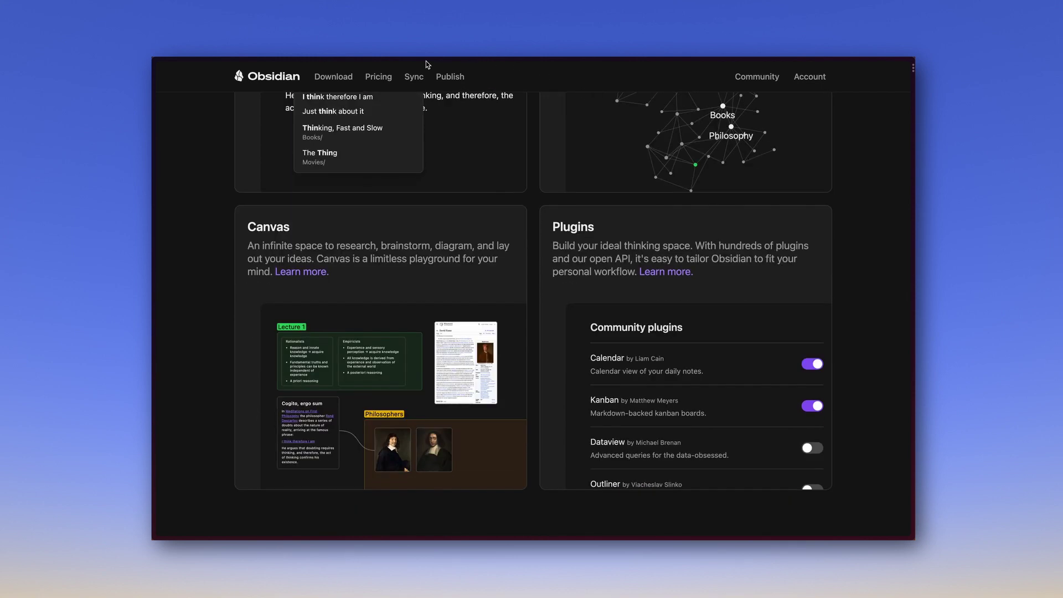
Go to the Pricing page and scroll to the free personal and $50 commercial plans
left_click(384, 79)
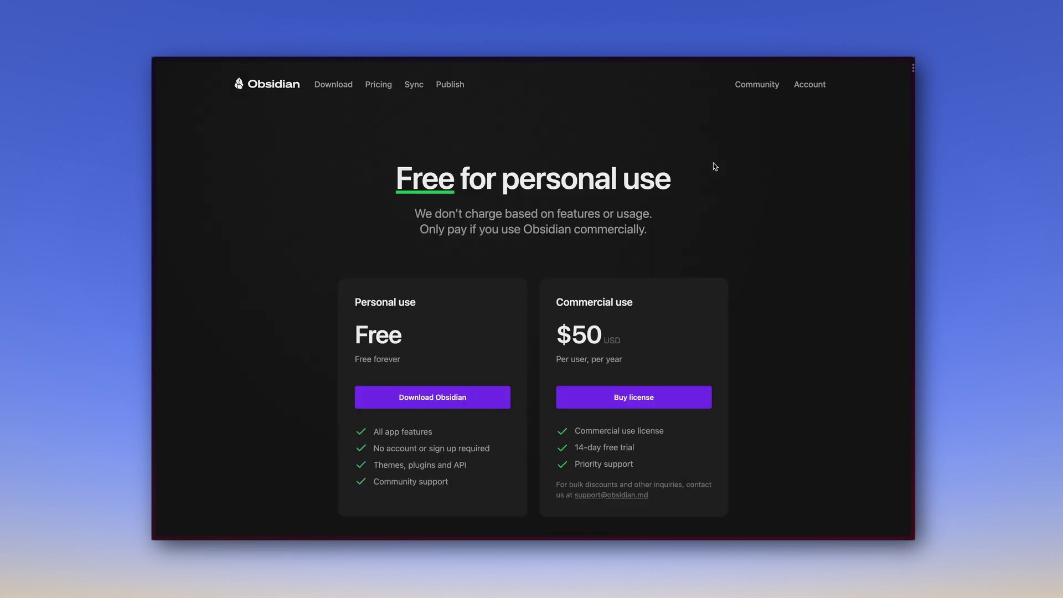
scroll(791, 244, "down", 1)
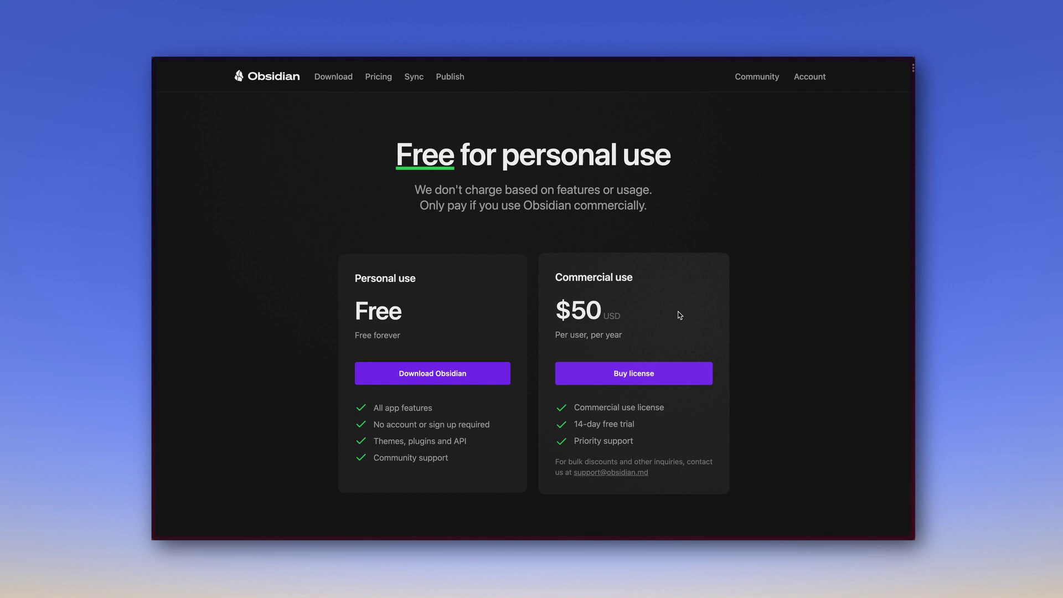
scroll(680, 315, "down", 1)
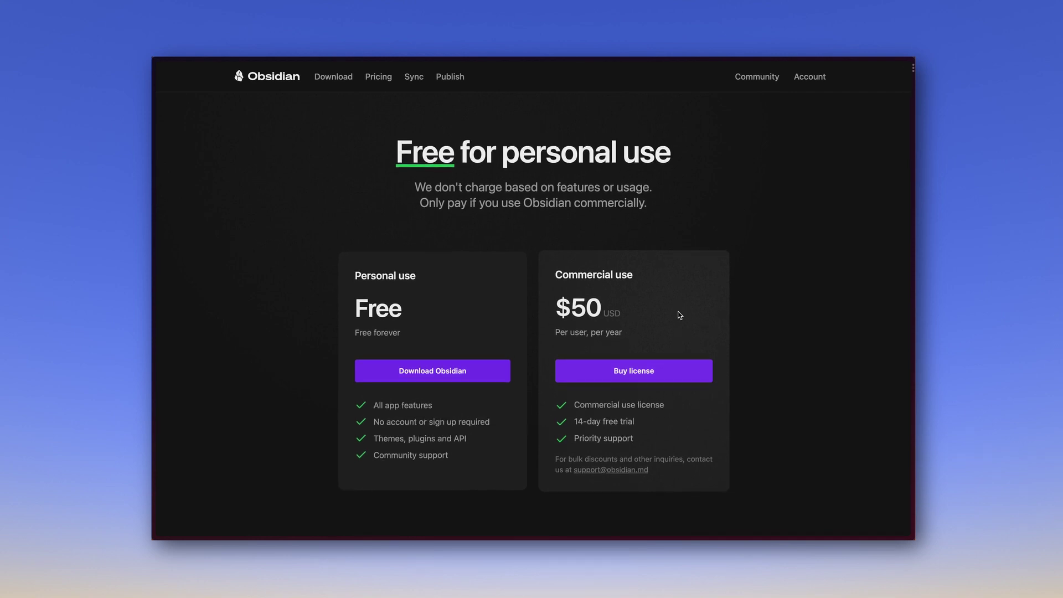
scroll(680, 315, "down", 10)
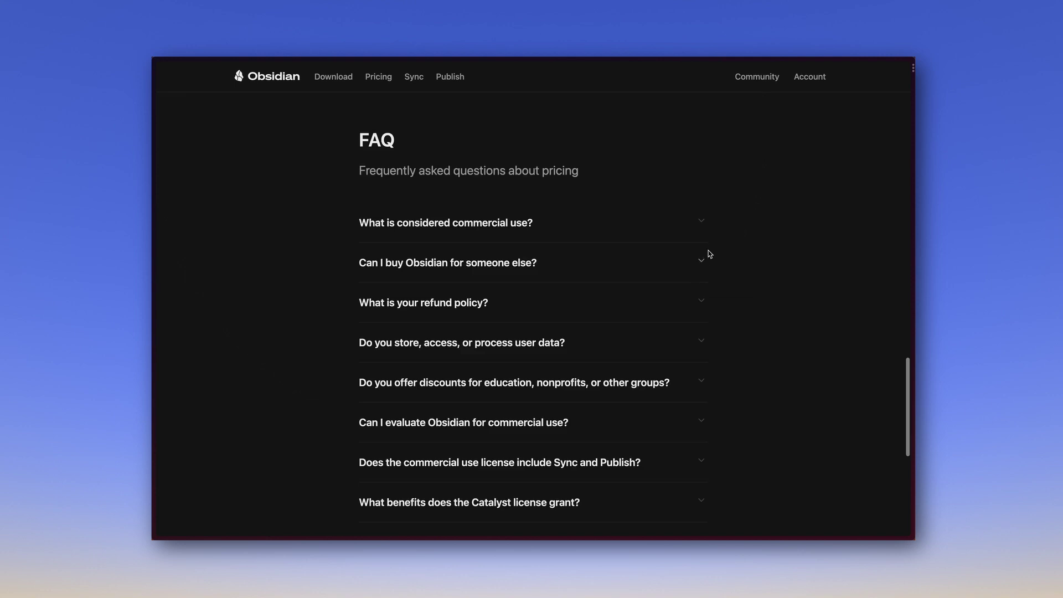
left_click(702, 221)
left_click_drag(359, 245, 570, 296)
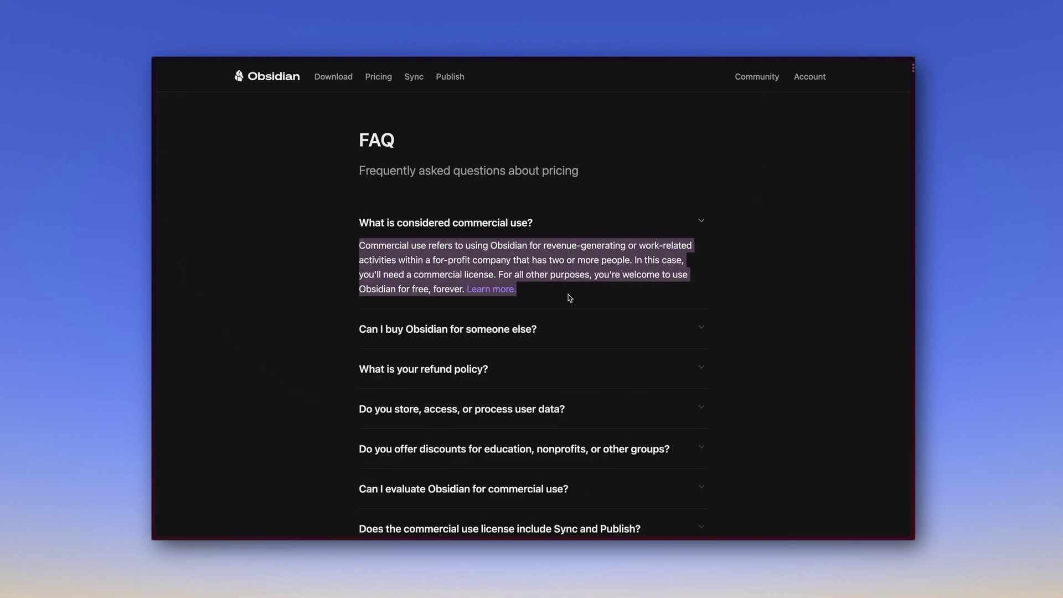
left_click(501, 289)
left_click_drag(384, 321, 769, 360)
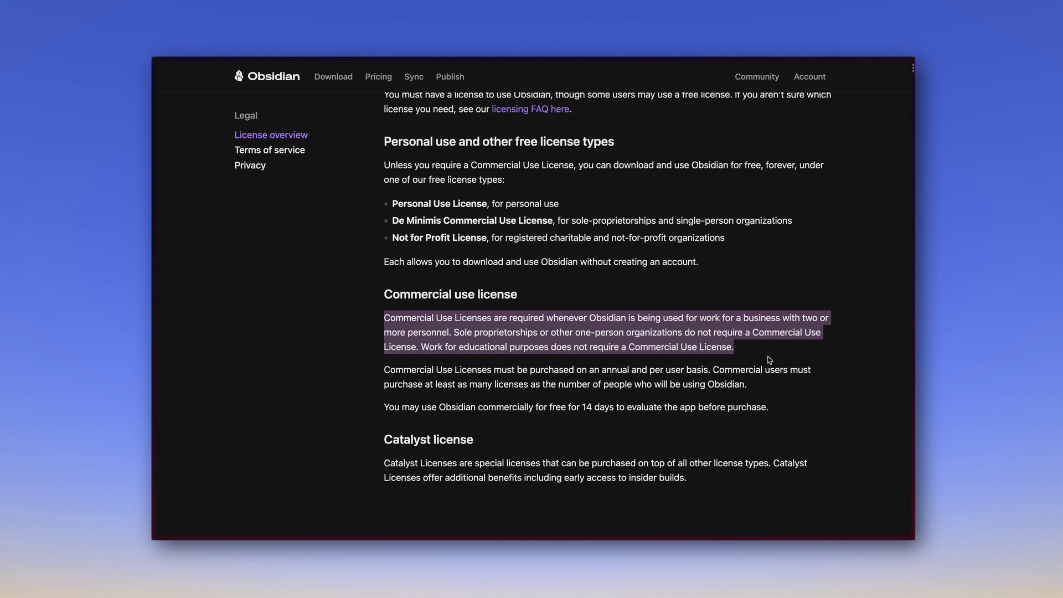
scroll(780, 332, "down", 4)
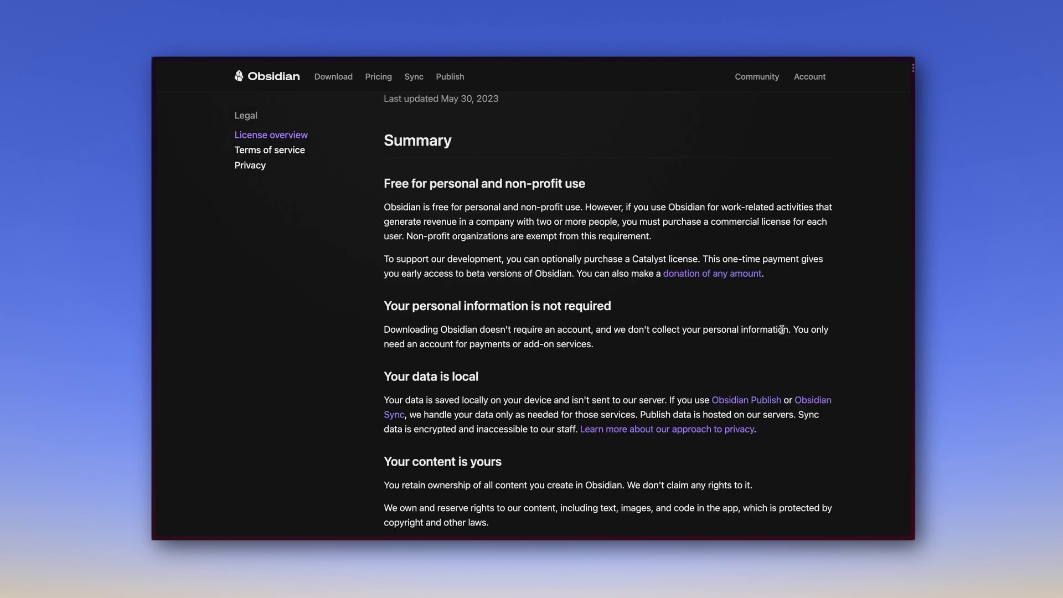
scroll(781, 330, "left", 5)
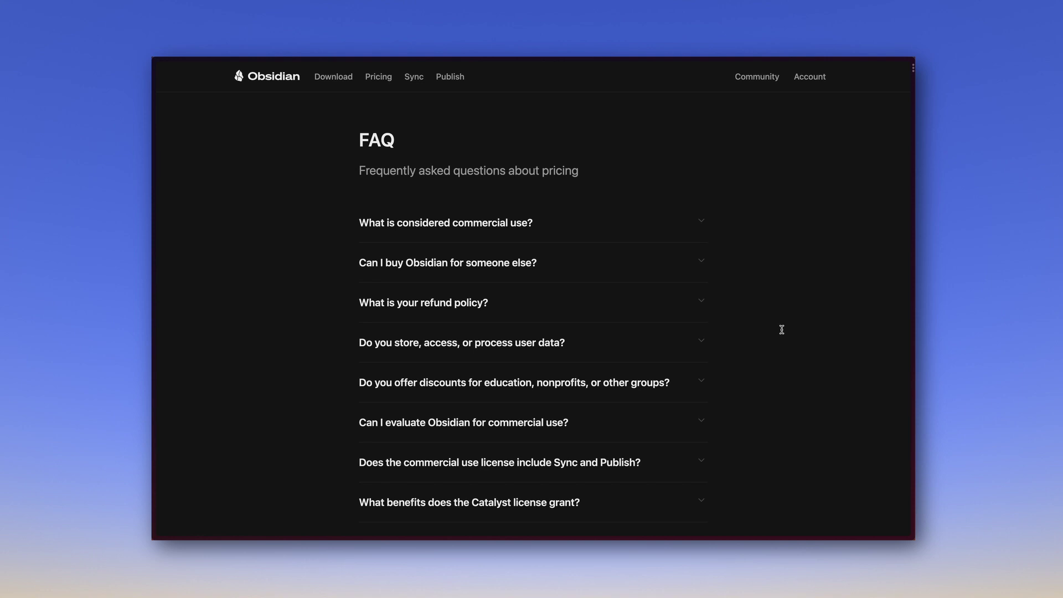
scroll(782, 329, "down", 7)
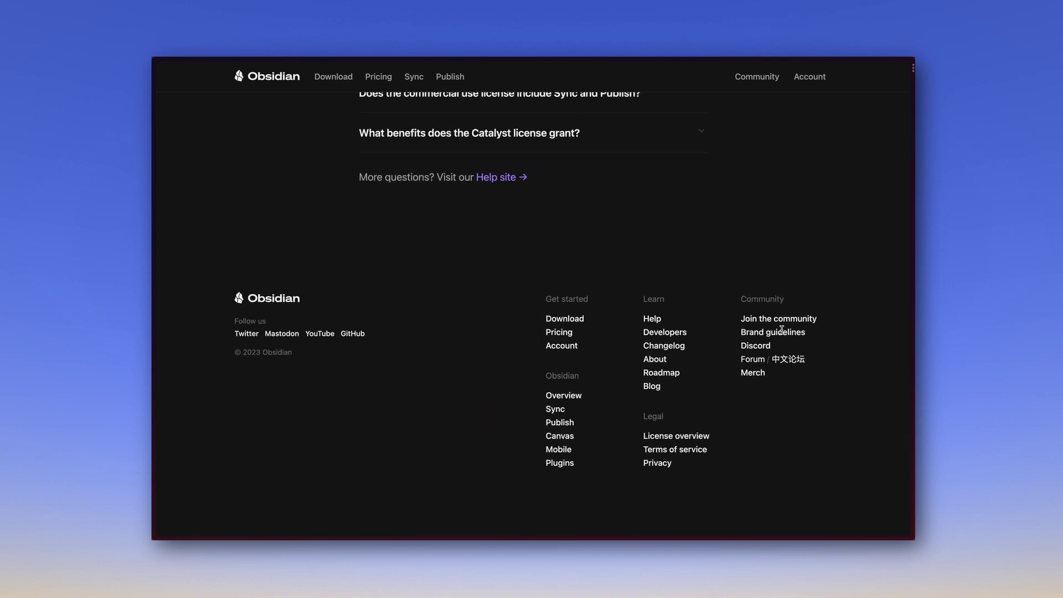
left_click(654, 360)
scroll(856, 374, "down", 10)
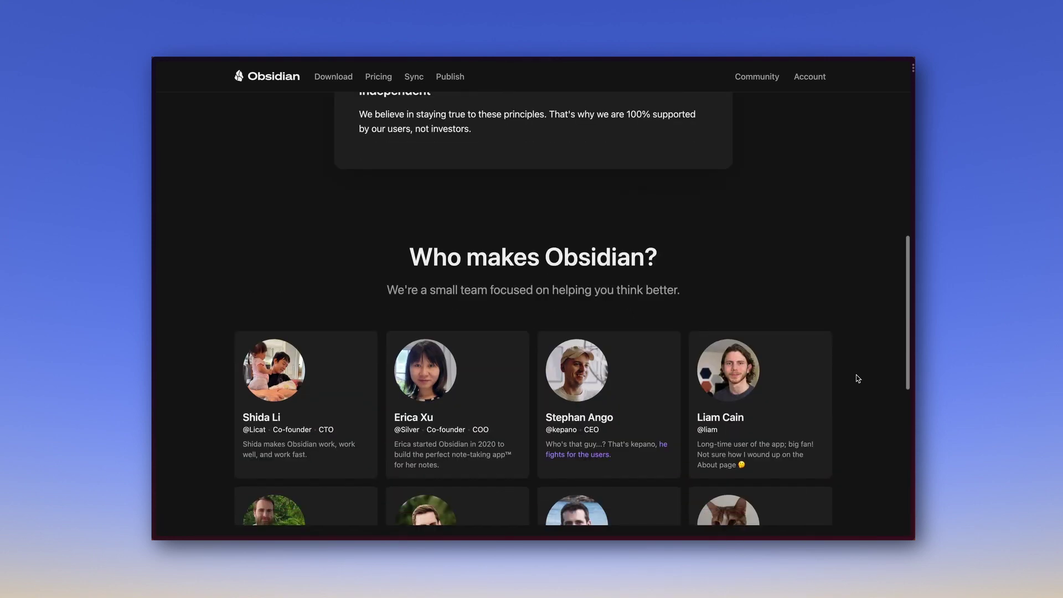
scroll(857, 378, "down", 2)
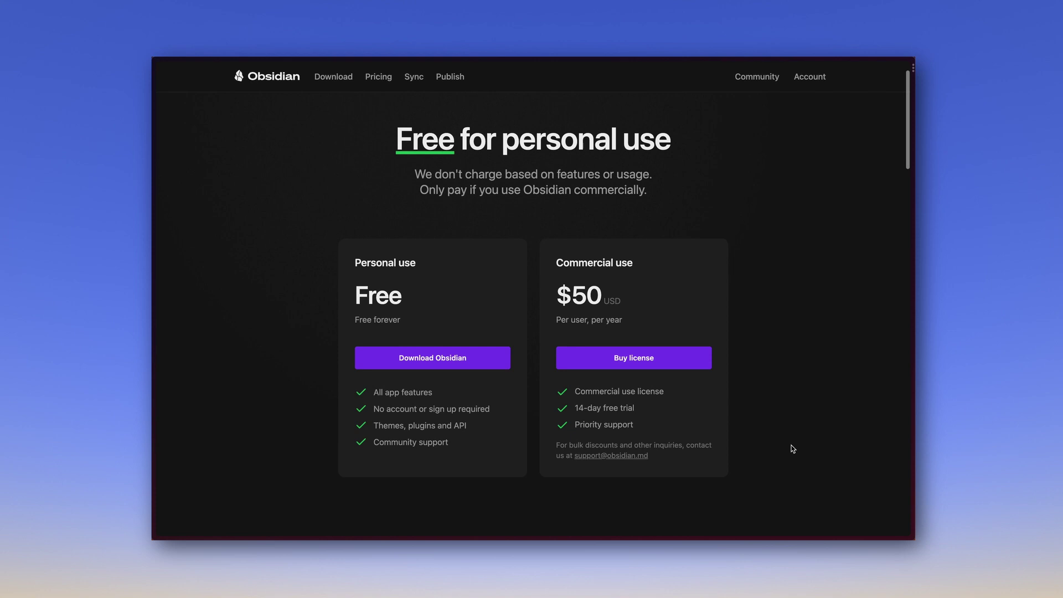
Scroll the Pricing page down to the Add-ons section with $8 Sync and Publish
scroll(784, 442, "down", 6)
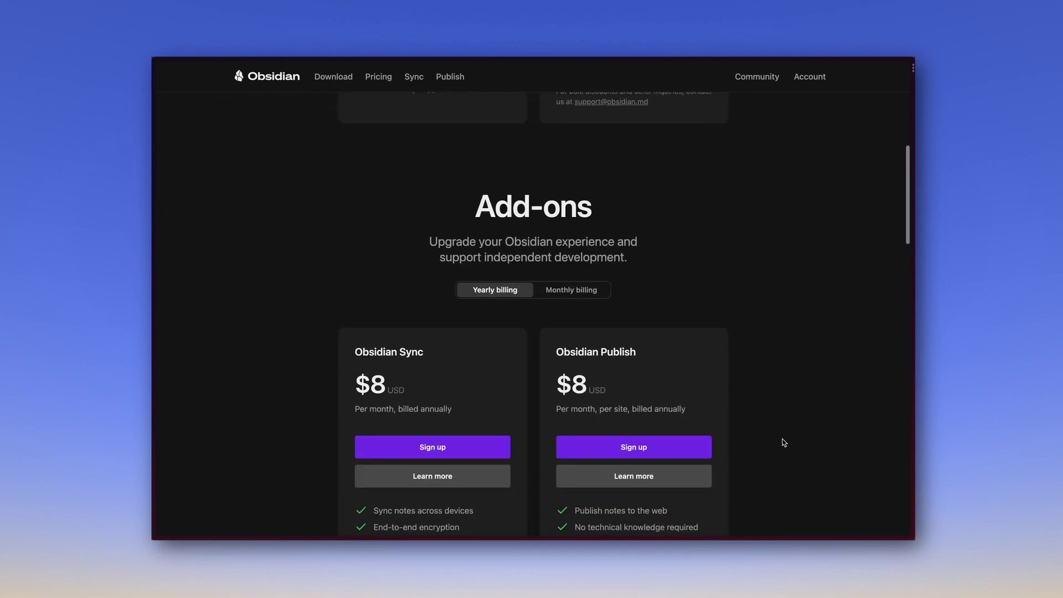
scroll(784, 442, "down", 2)
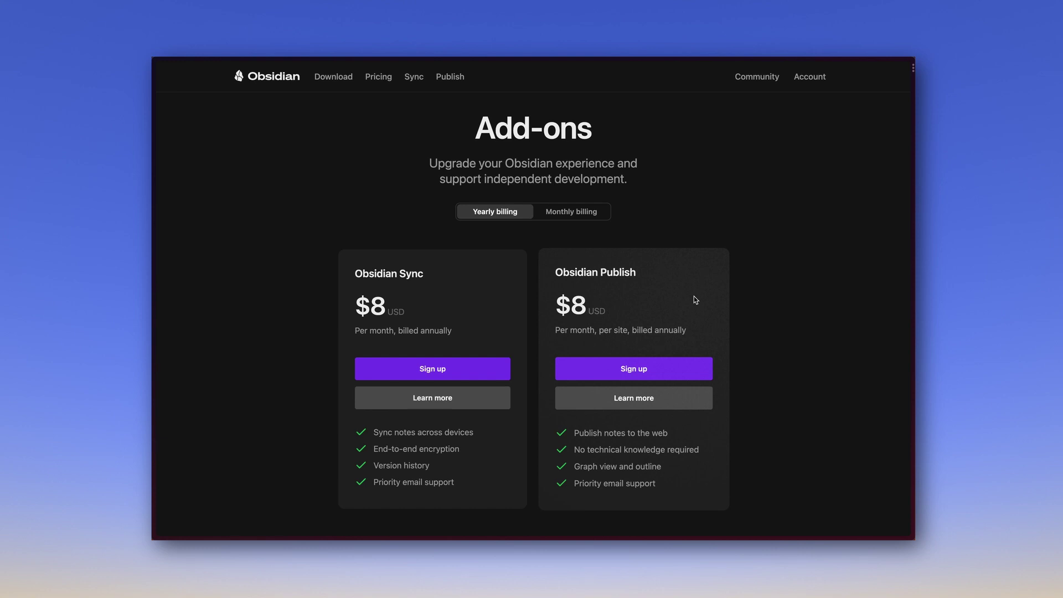
scroll(791, 355, "down", 3)
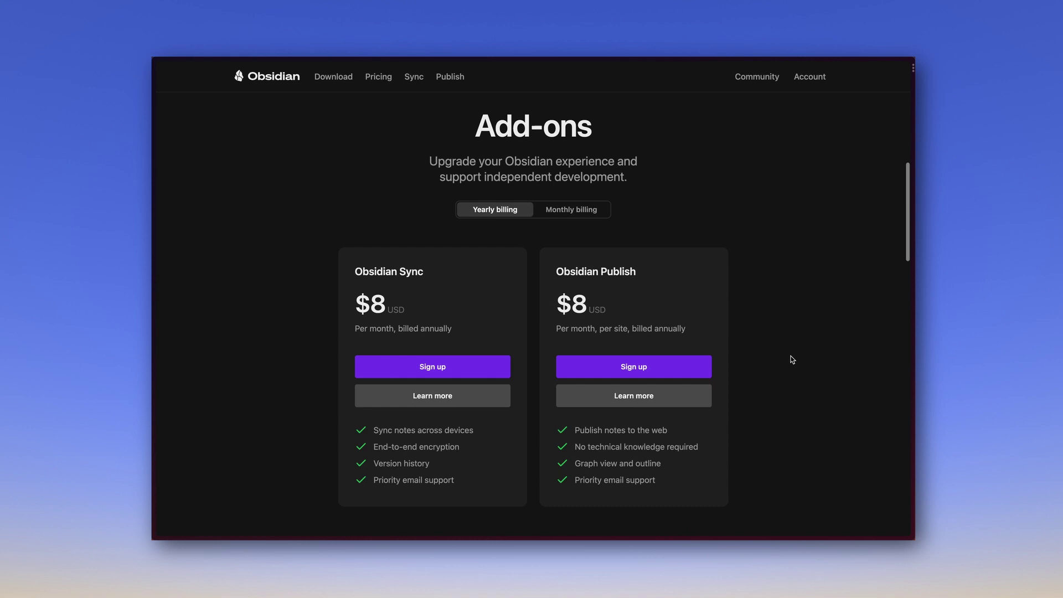
scroll(792, 359, "down", 11)
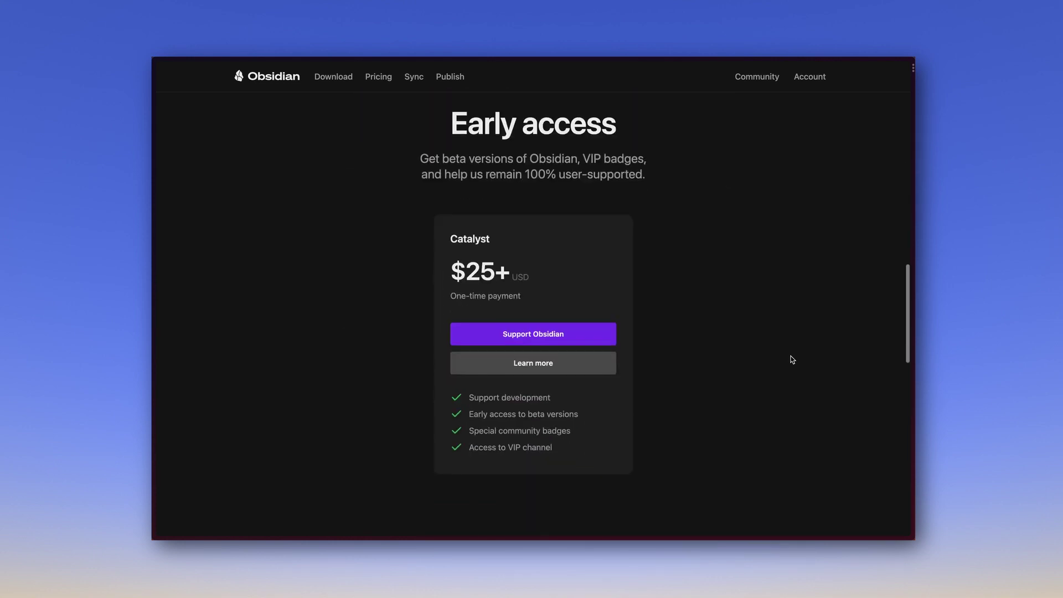
scroll(792, 359, "up", 1)
scroll(792, 359, "up", 1)
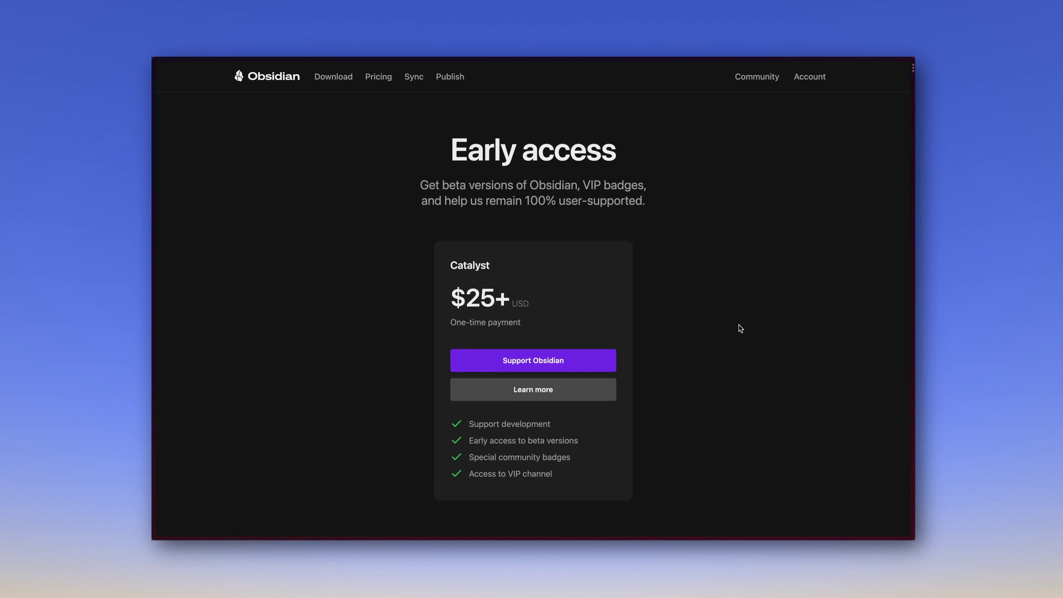
scroll(741, 328, "up", 10)
scroll(740, 328, "up", 10)
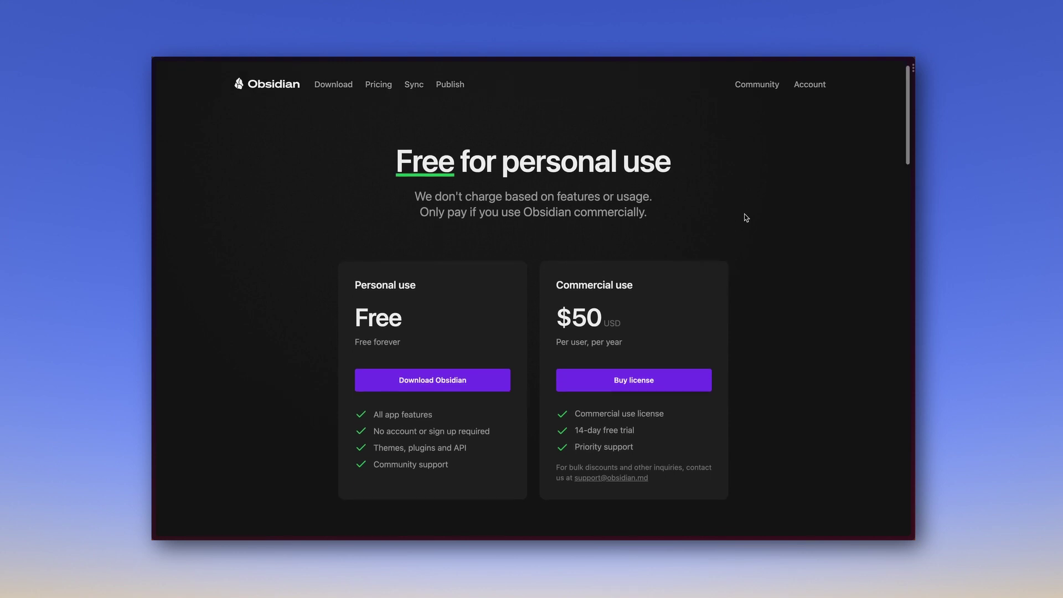
Go to the Download page and scroll down to the More platforms section
left_click(334, 81)
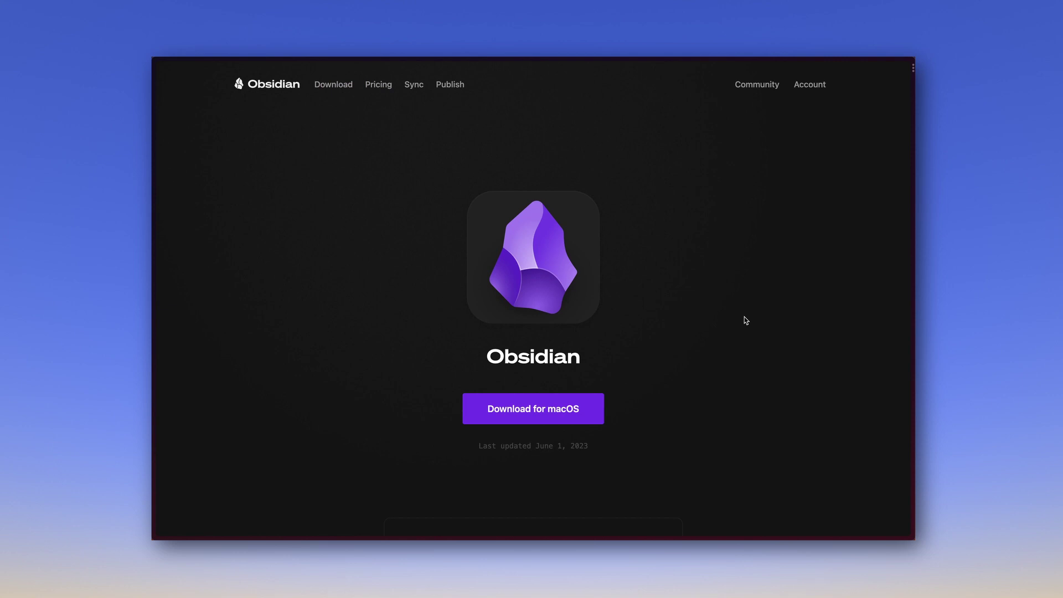
scroll(744, 320, "down", 3)
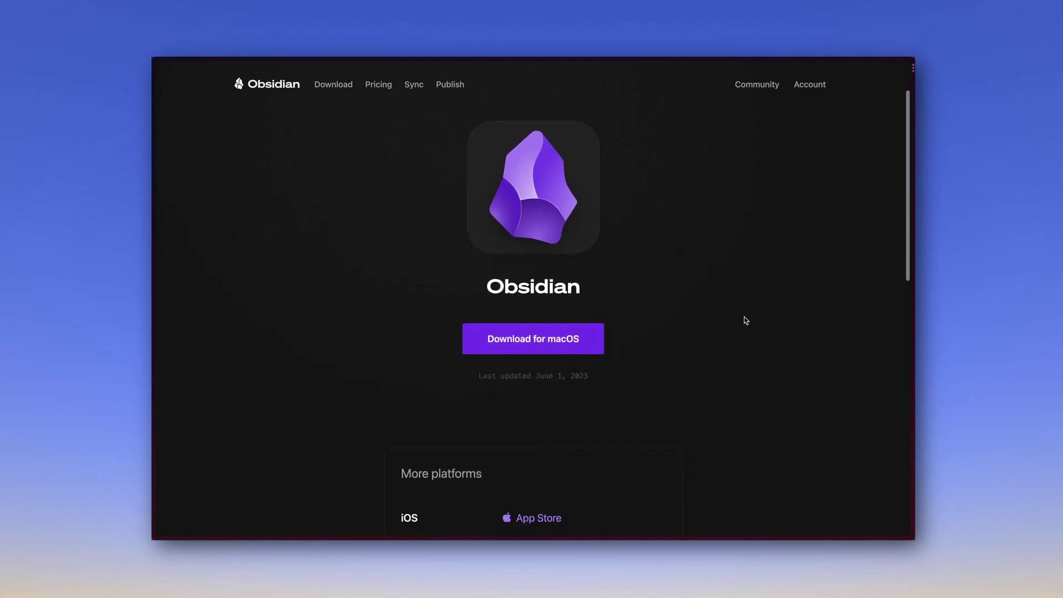
scroll(744, 320, "down", 2)
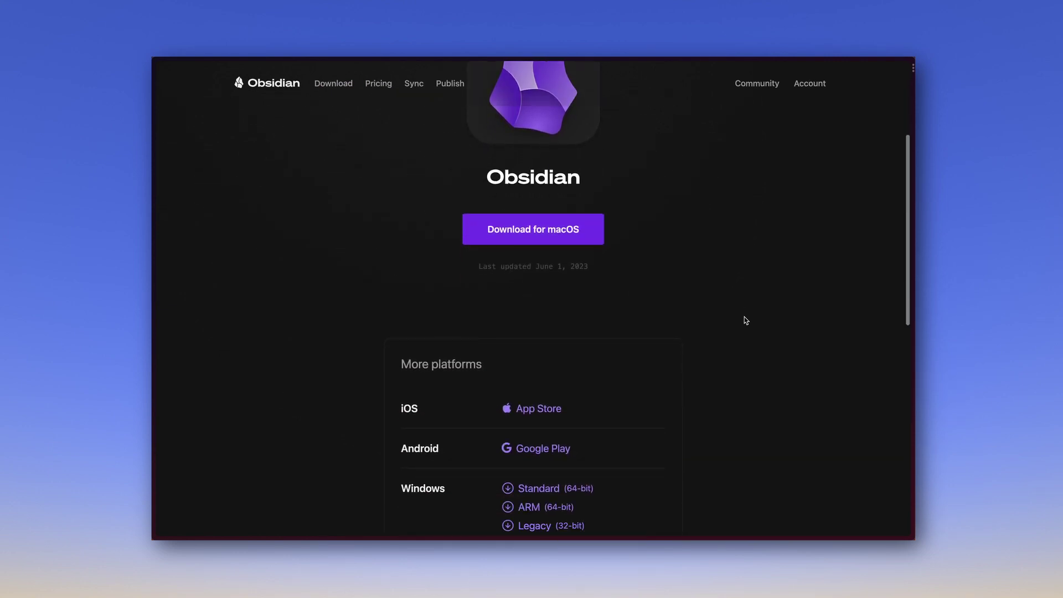
scroll(744, 321, "down", 5)
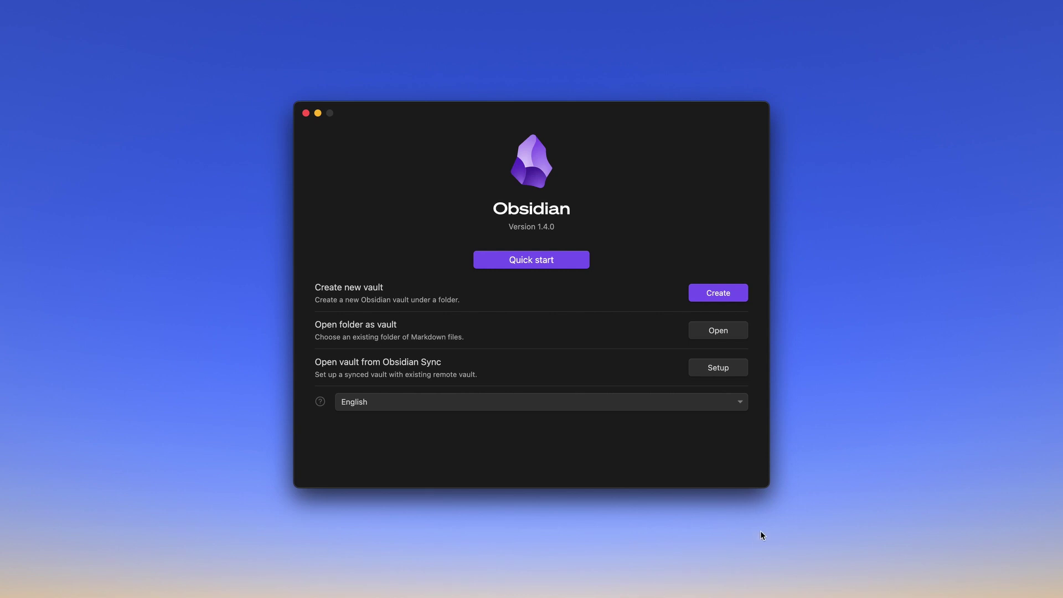
left_click(729, 403)
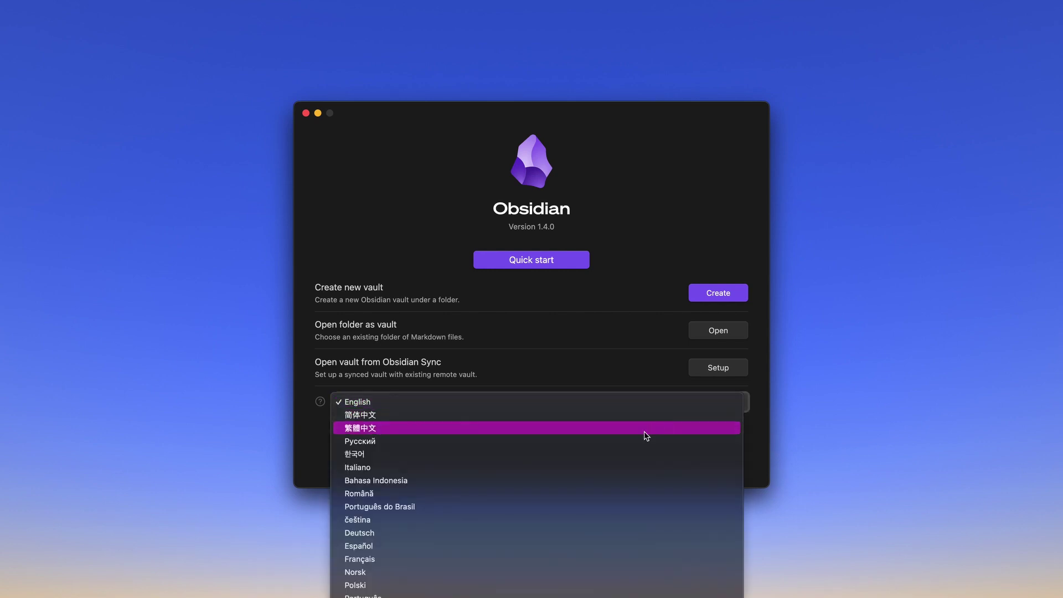
scroll(642, 429, "down", 5)
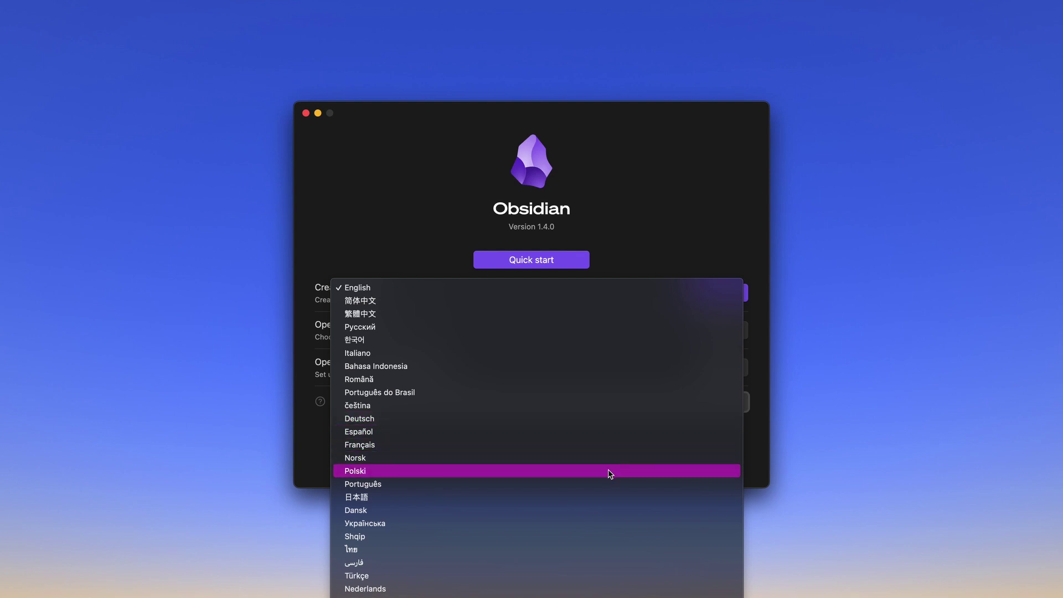
left_click(704, 261)
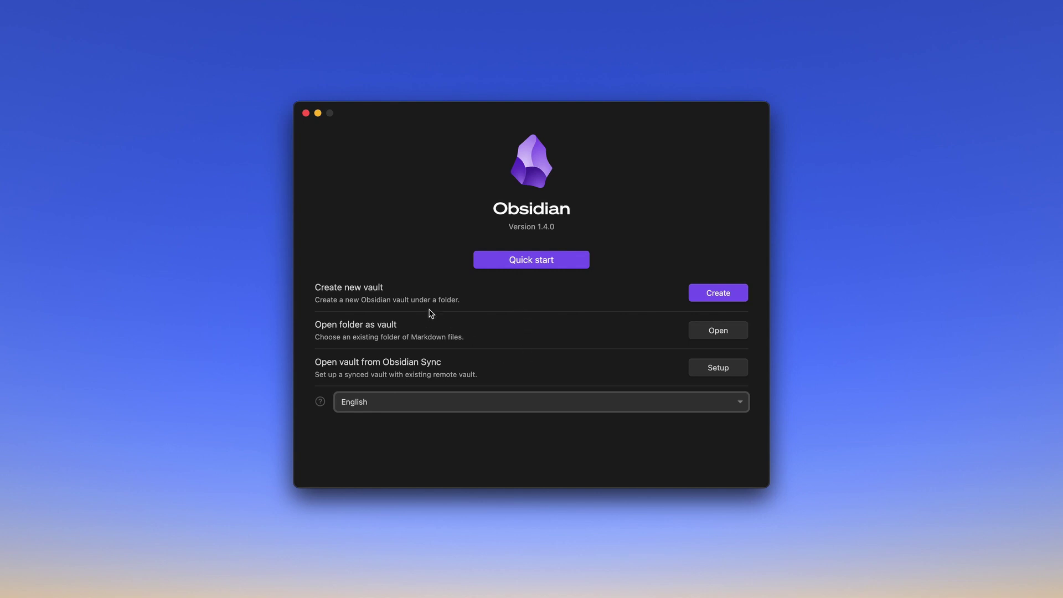
left_click(383, 288)
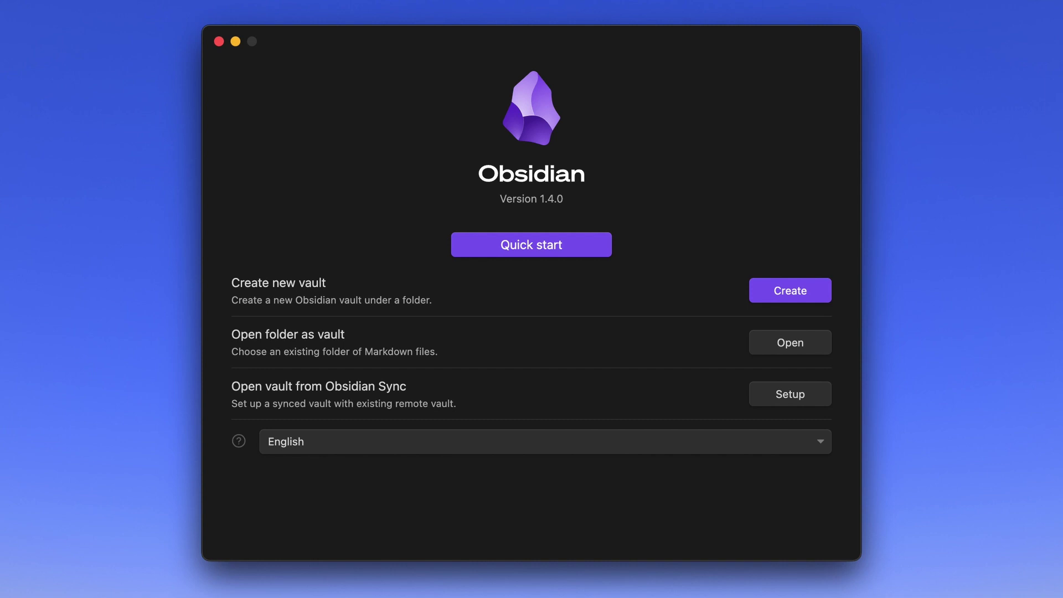
Create a new local vault, replacing the trial names in the Vault name field with 'Daedalus'
left_click(806, 294)
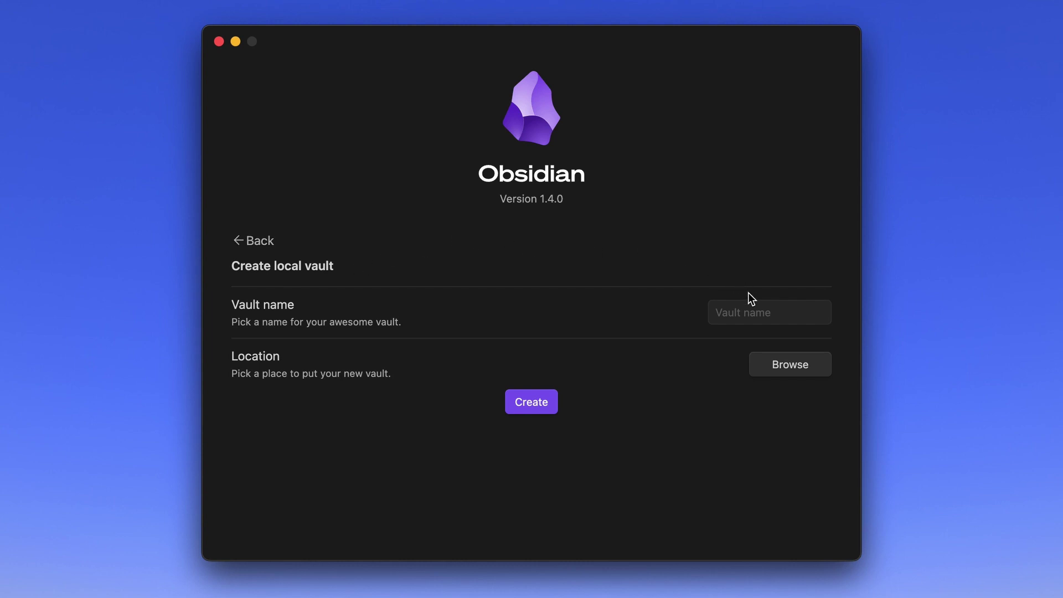
left_click(782, 319)
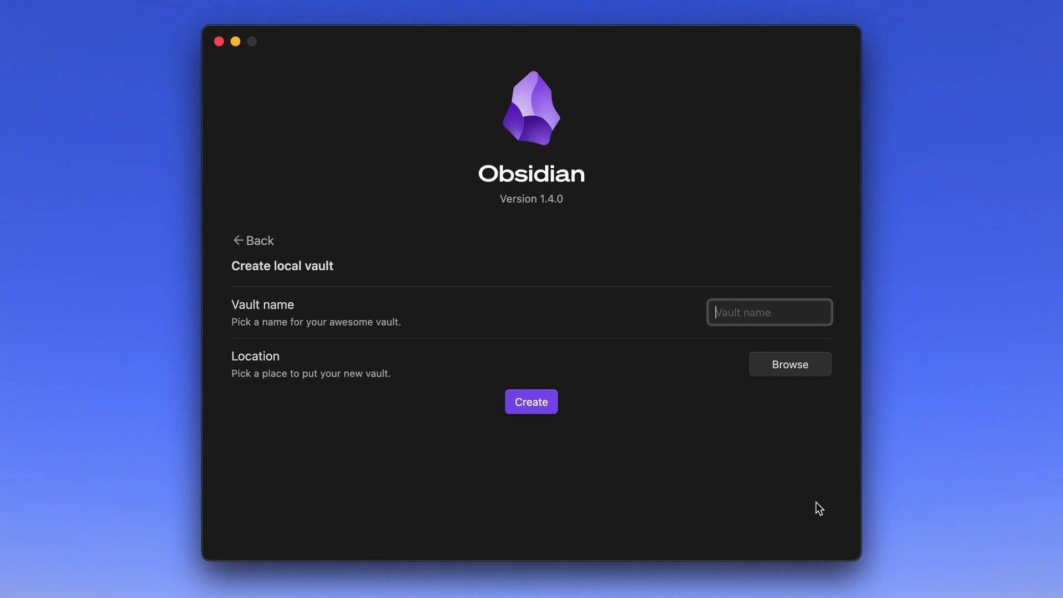
type("vault1")
key("super+a")
type("asdfg")
key("super+a")
key("BackSpace")
type("Daedalus")
Choose Documents/Obsidian as the storage folder for the new Daedalus vault
left_click(820, 364)
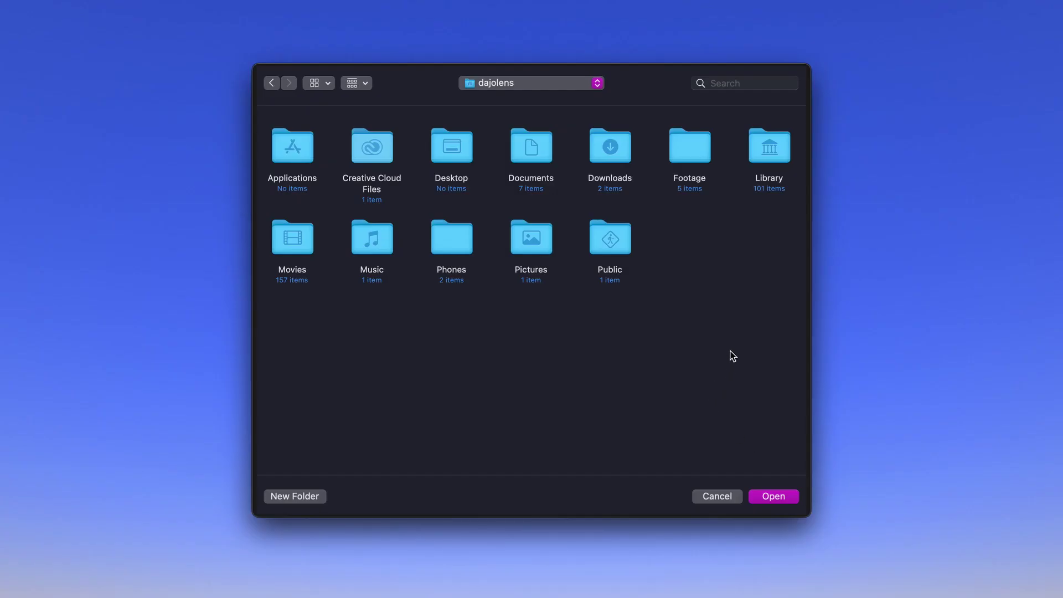
double_click(531, 148)
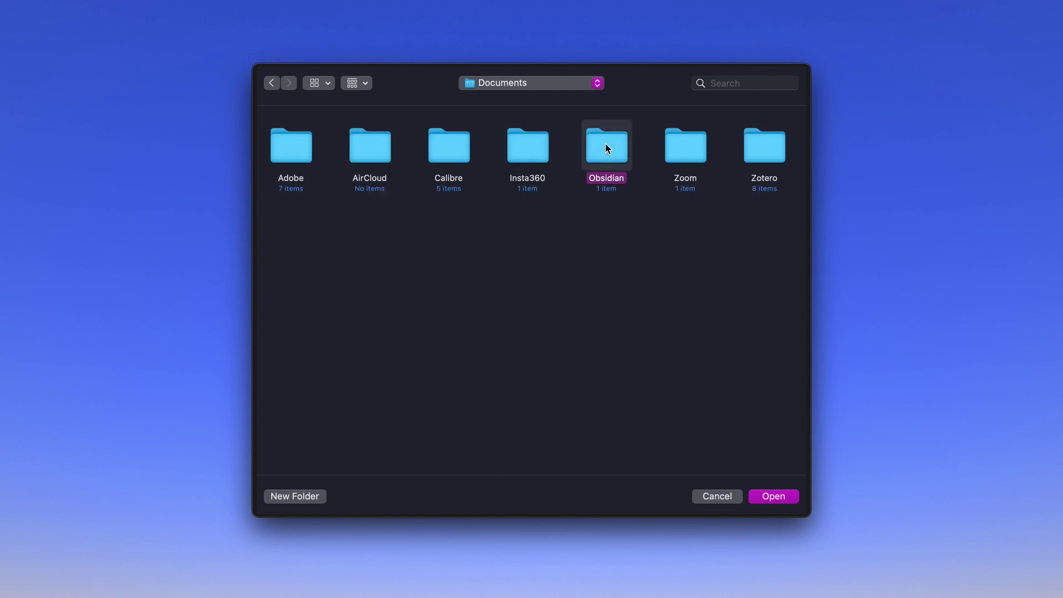
double_click(608, 147)
left_click(766, 498)
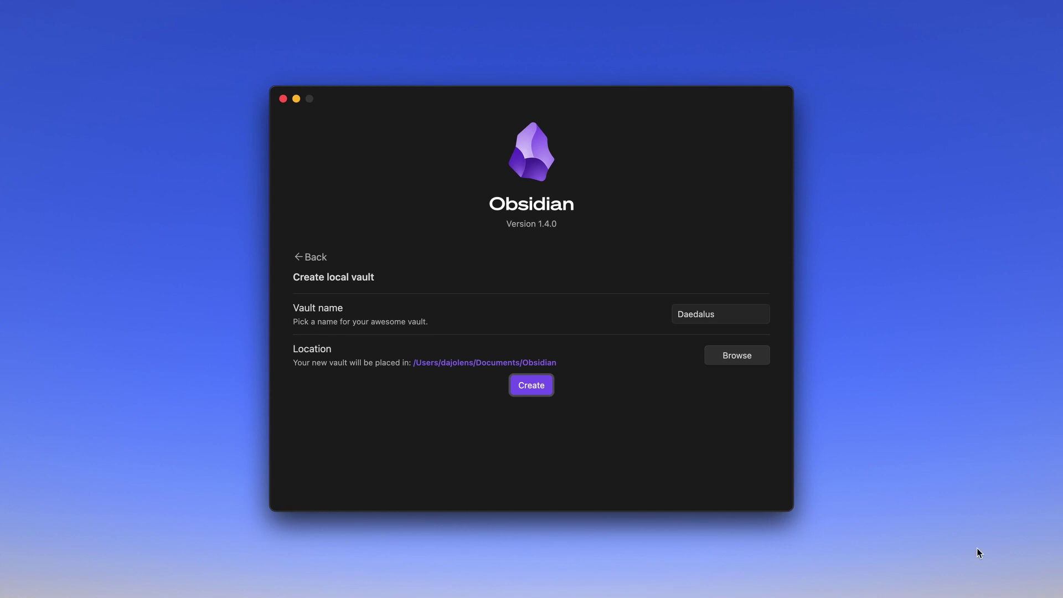
Create the Daedalus vault and confirm its folder appears in Finder beside Ariadne
left_click(532, 386)
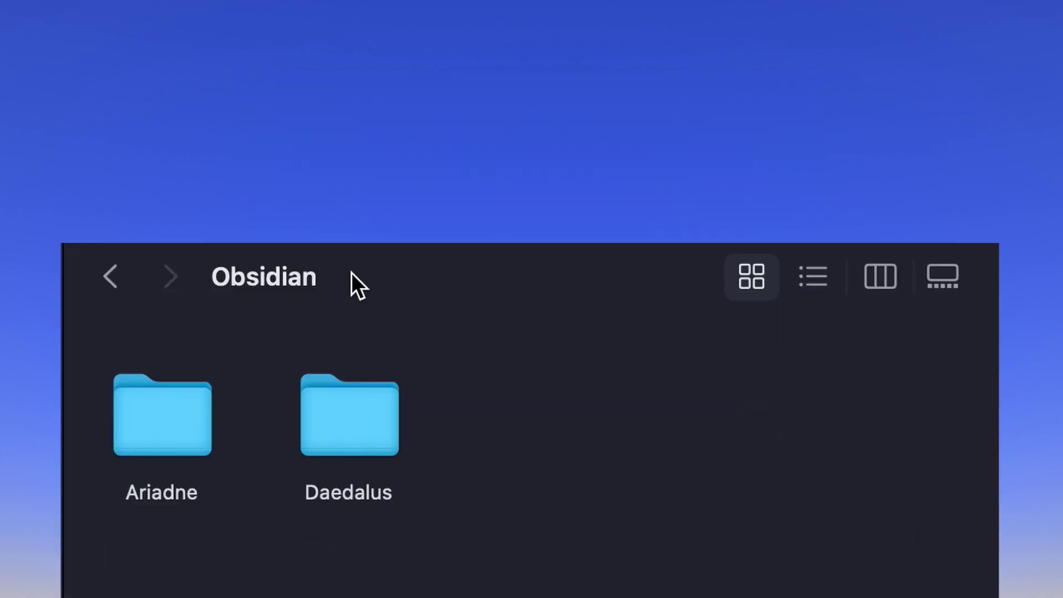
left_click(367, 247)
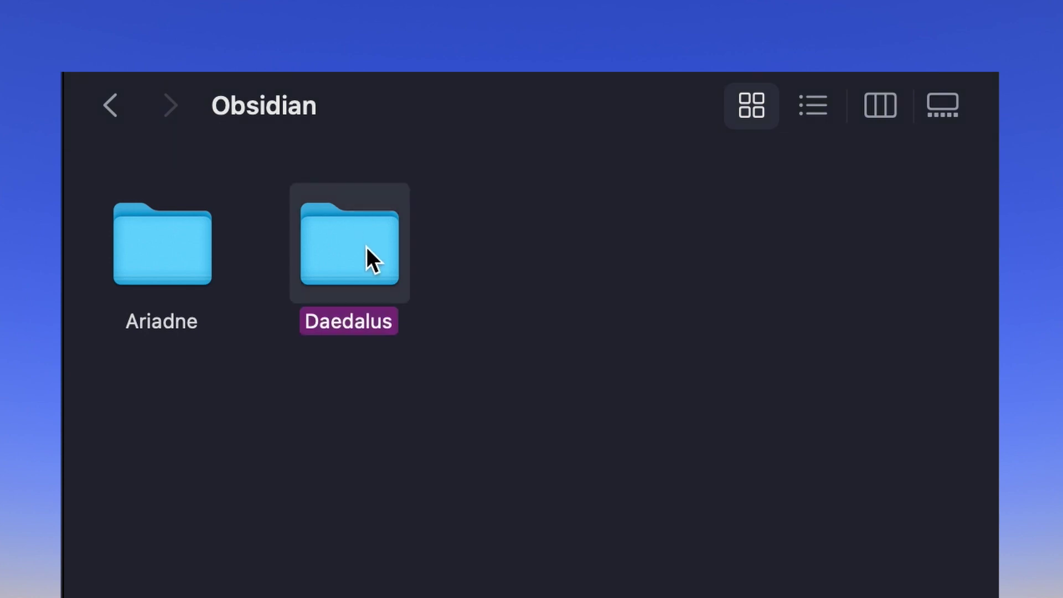
left_click(474, 250)
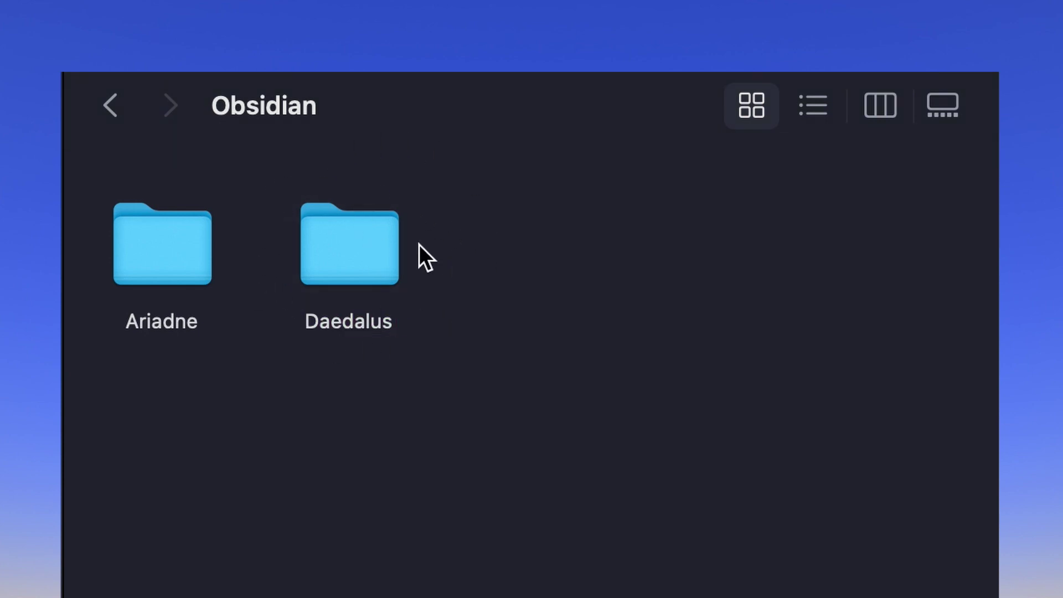
left_click(347, 252)
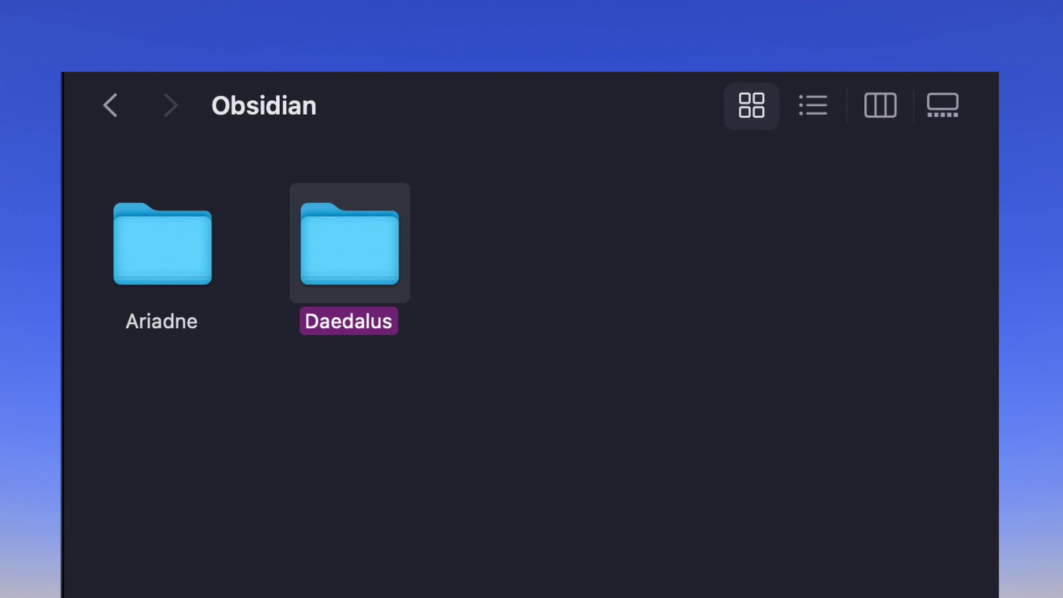
key("Return")
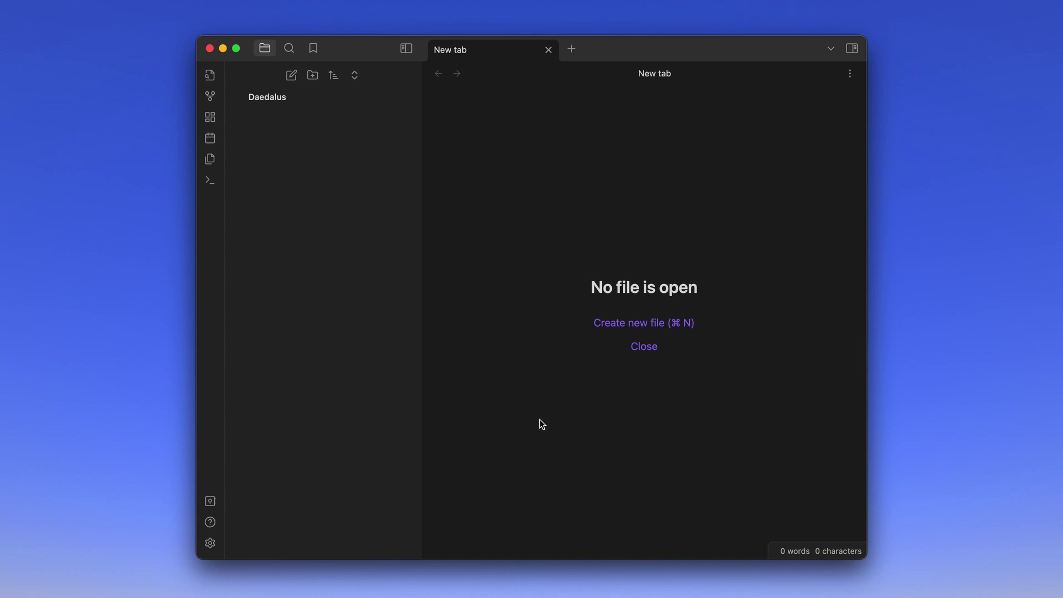
Create a new note titled 'My first note' with the body text 'in Obsidian'
left_click(661, 323)
type("My first note")
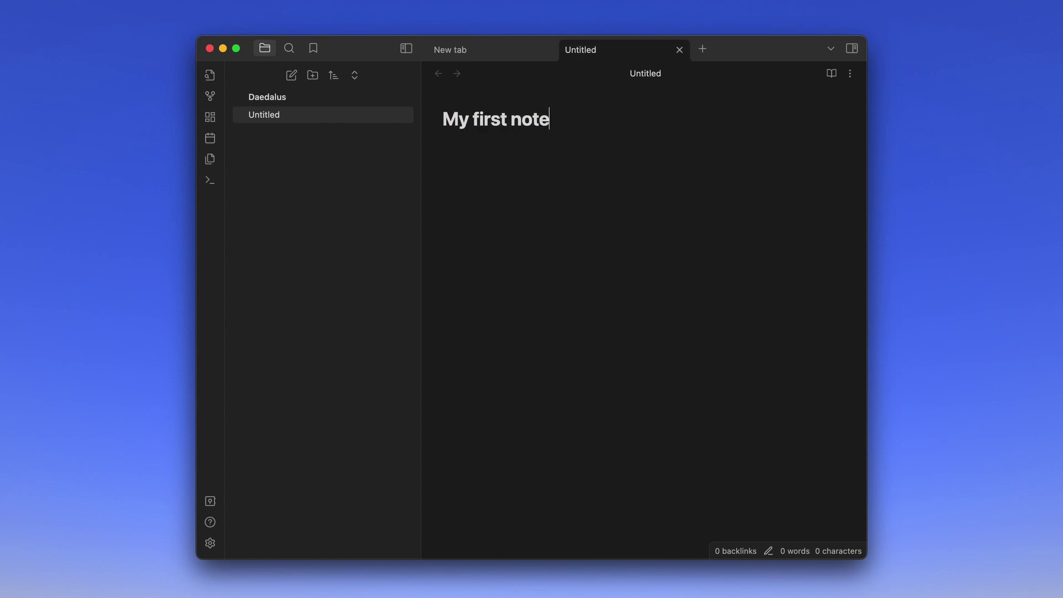
key("Return")
type("in ")
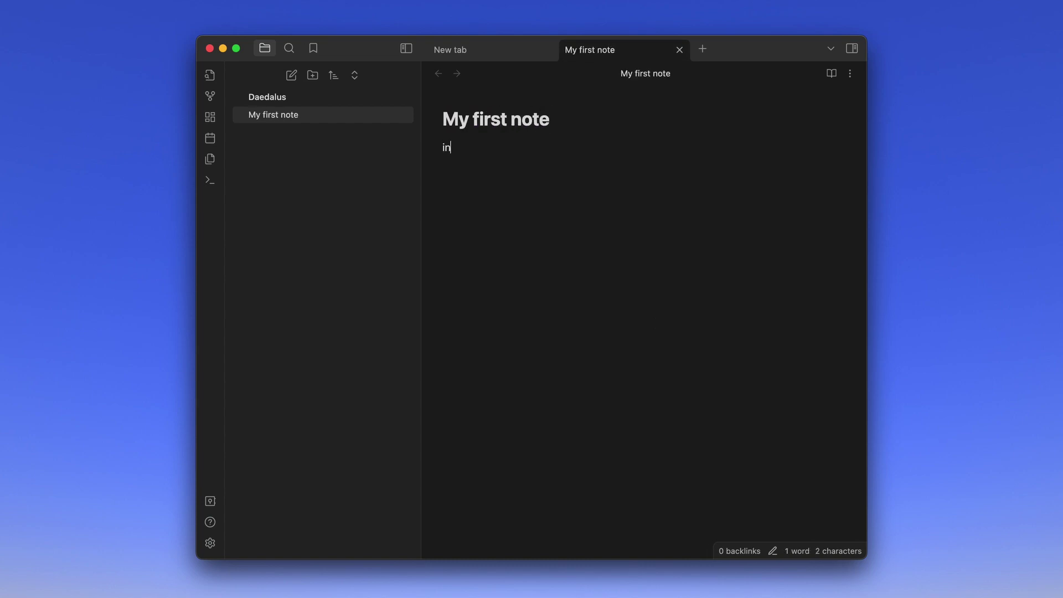
type("Obsidian")
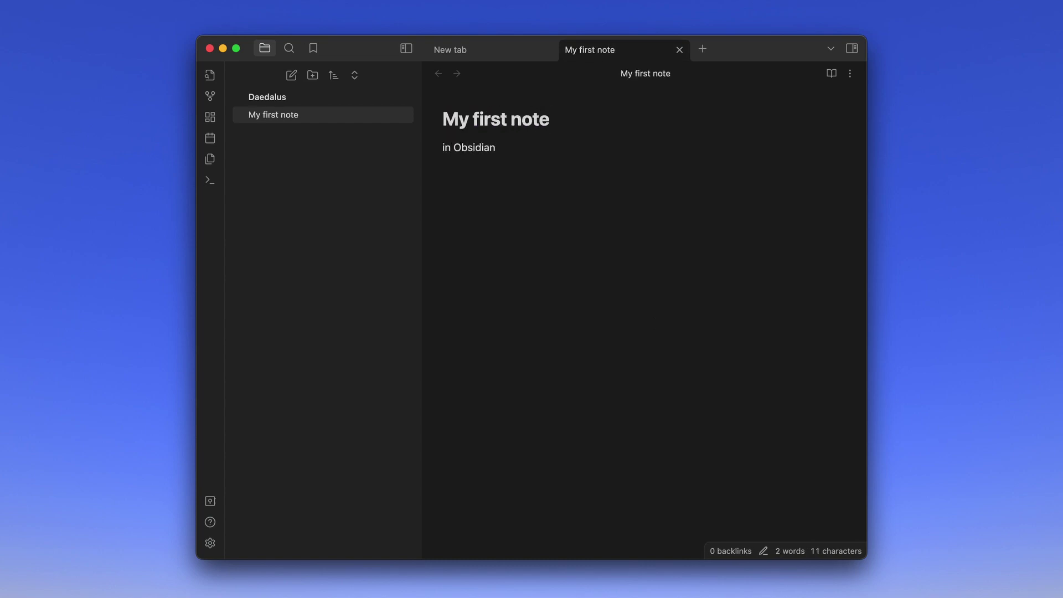